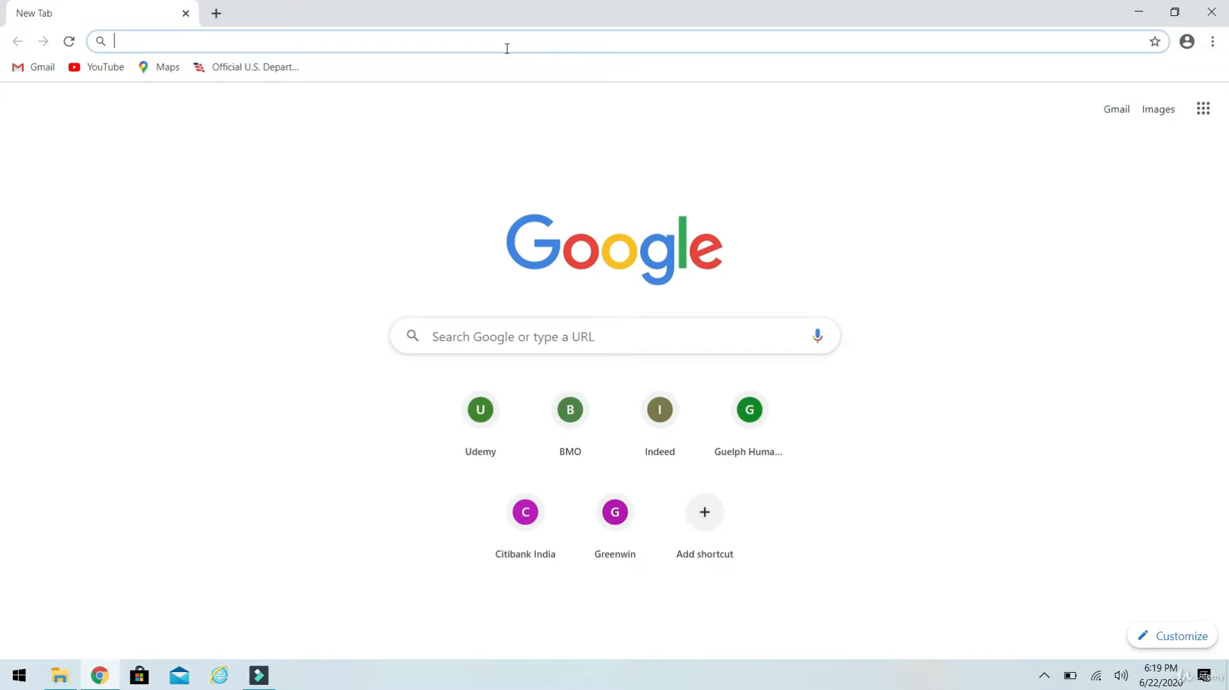
Go to postgresql.org/downloads and download the PostgreSQL 12.3 installer for Windows x86-64 from EDB's download page
text(postgresql.org/downloads)
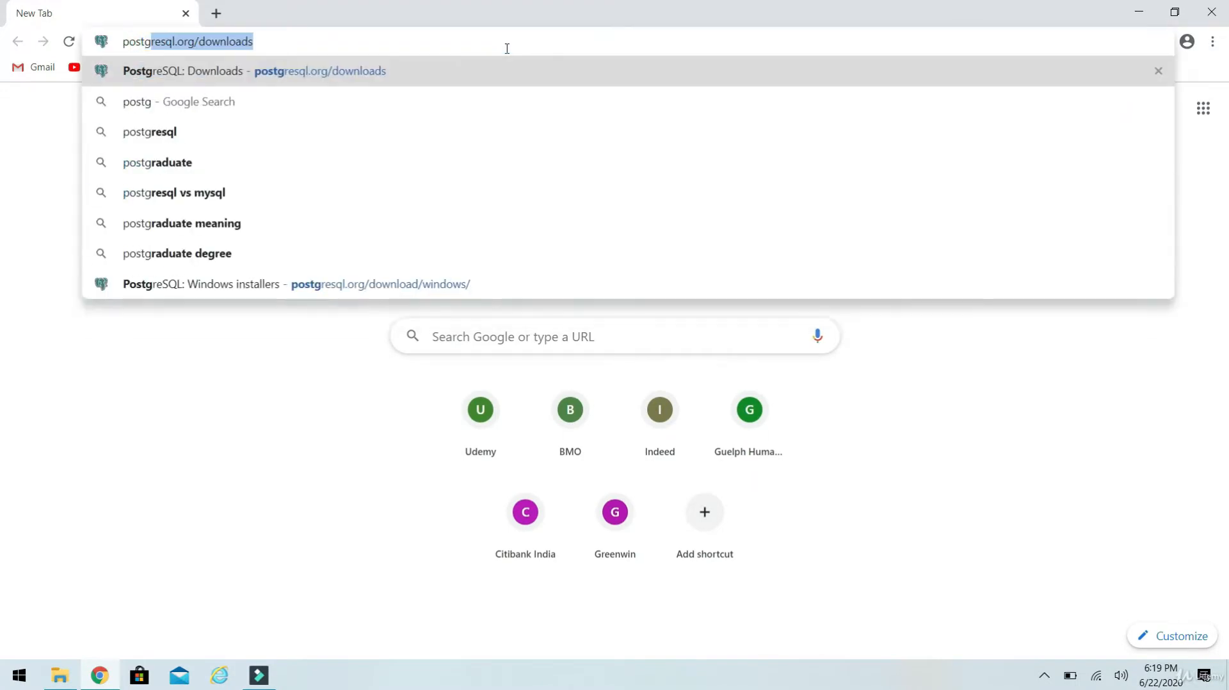
key(Right)
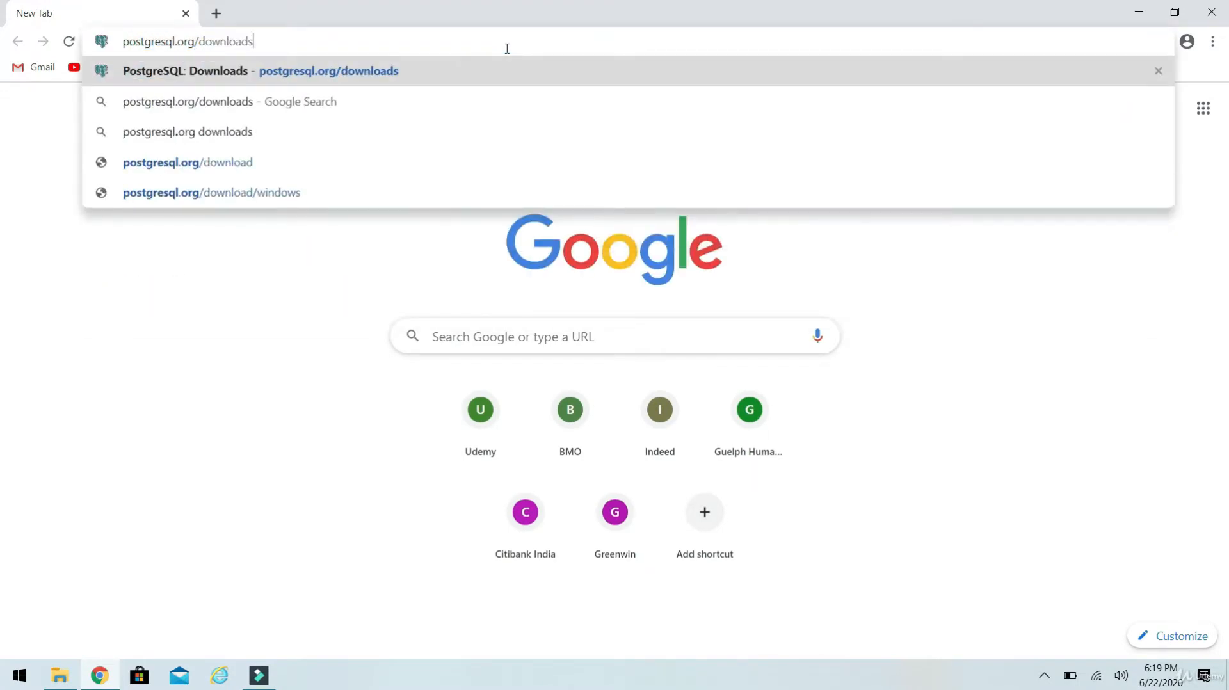
key(Return)
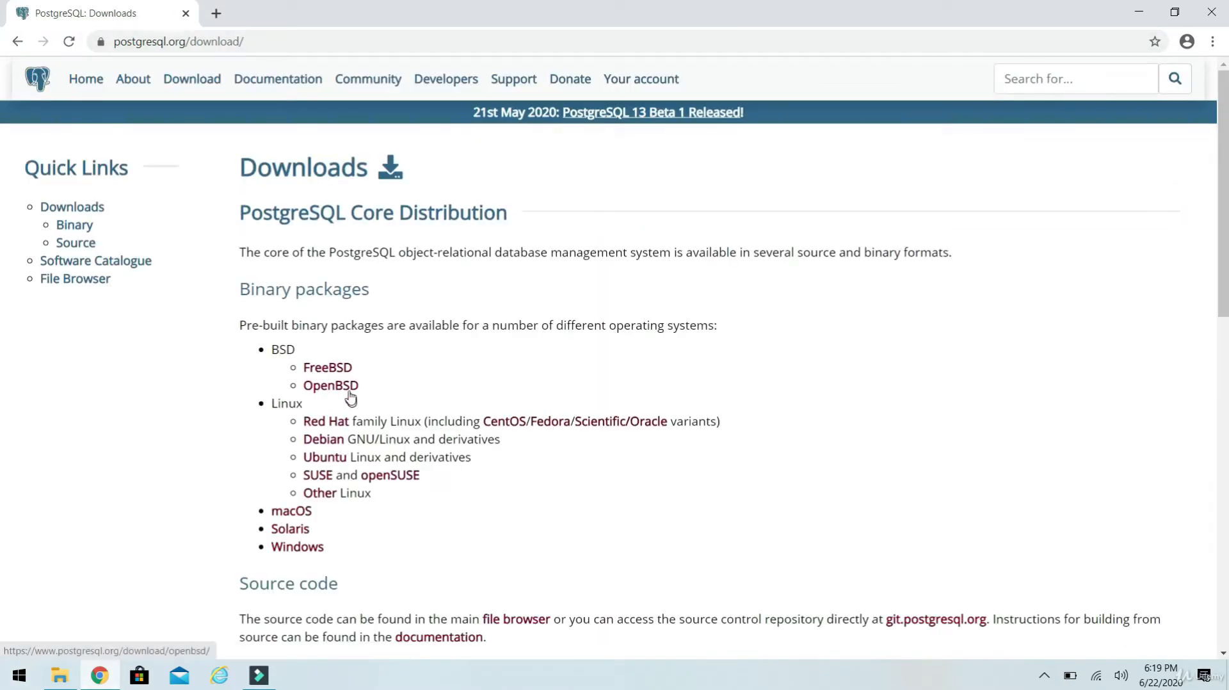
scroll(356, 323, down, 2)
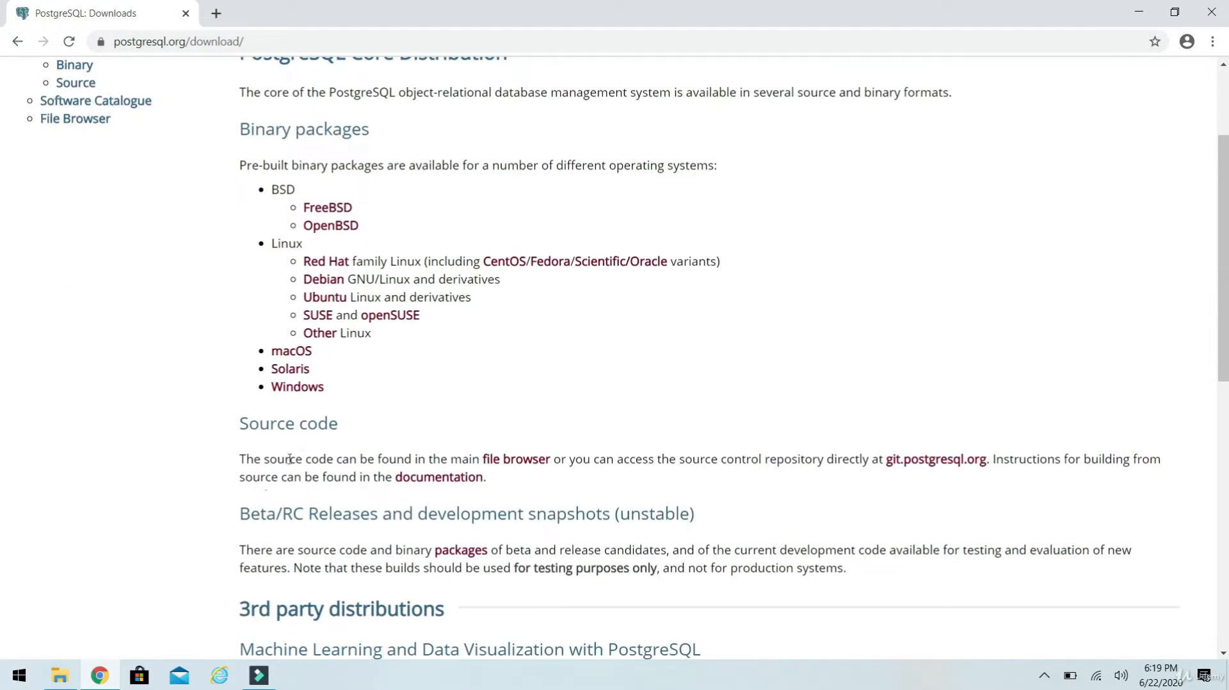
click(310, 389)
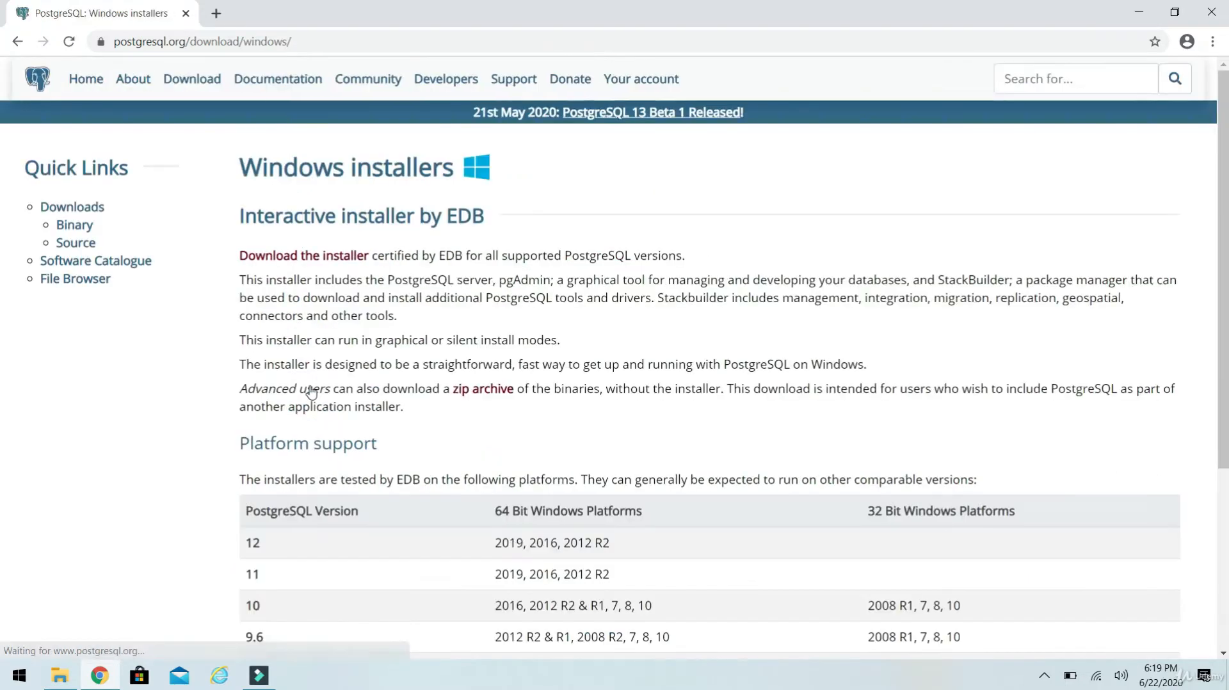
click(325, 263)
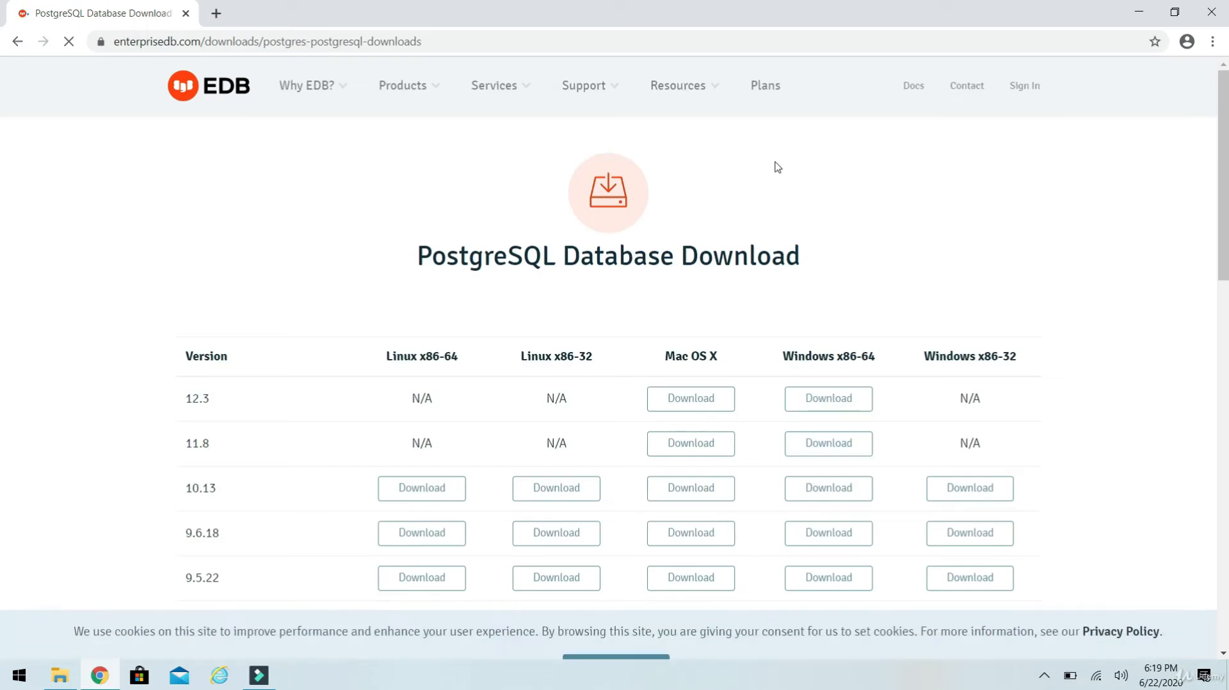
scroll(778, 167, down, 1)
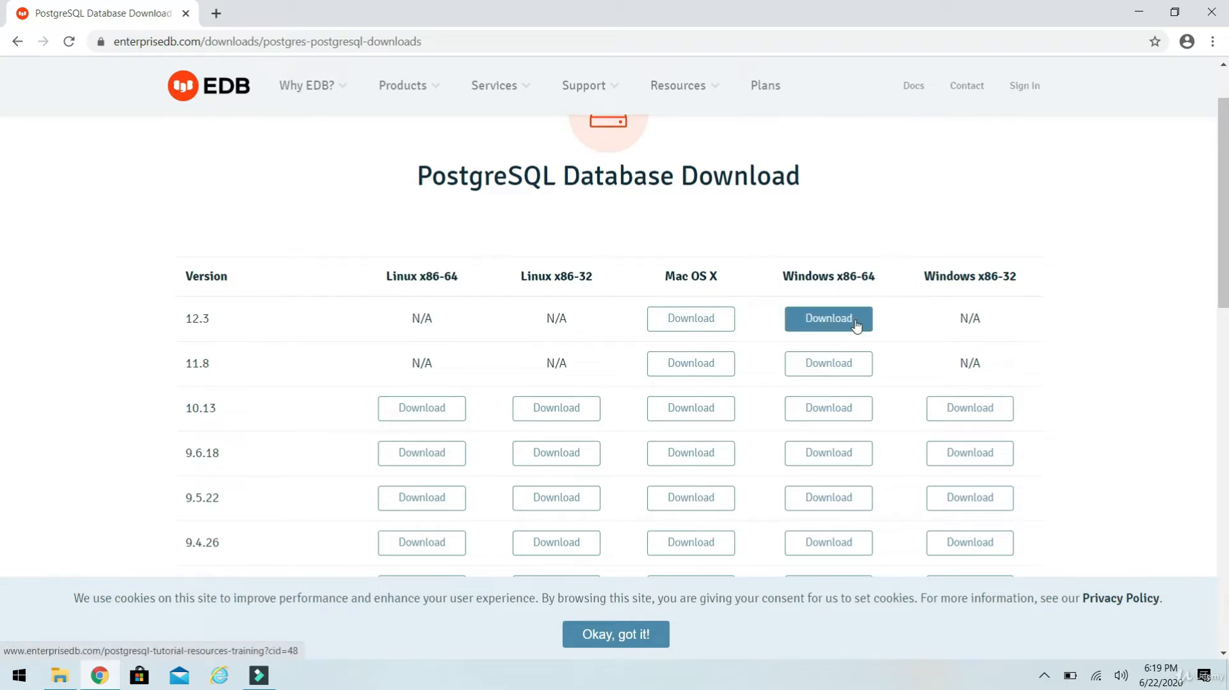
click(828, 318)
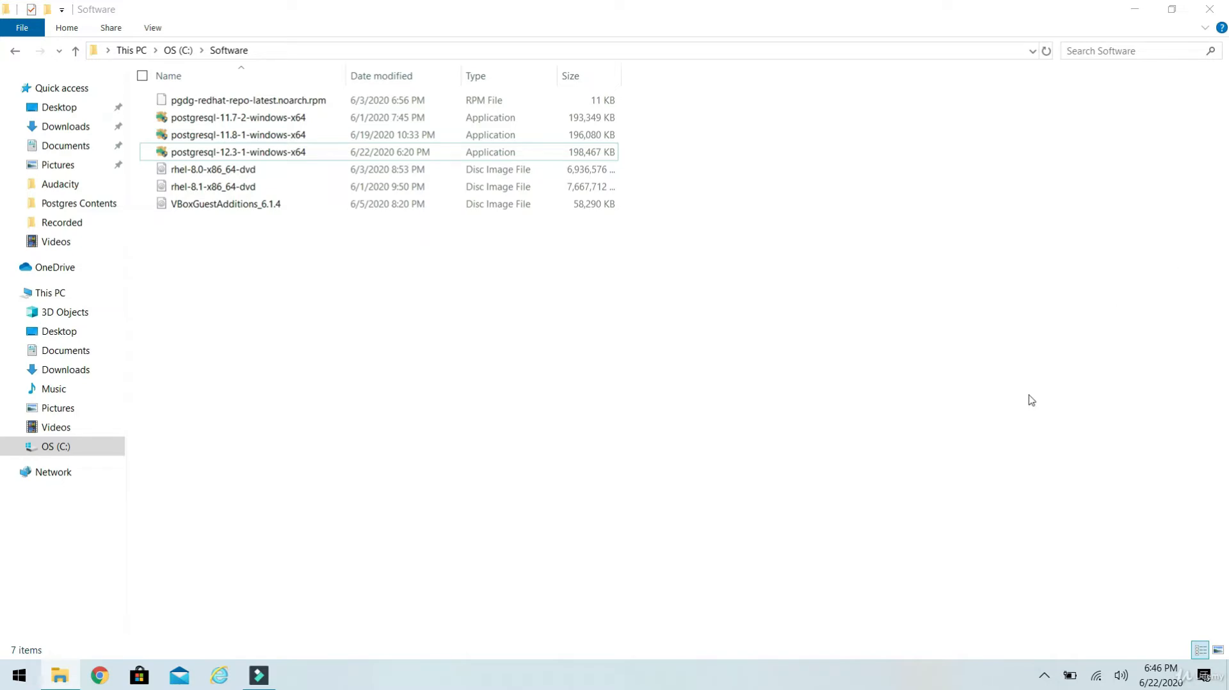
Run the postgresql-12.3-1-windows-x64 installer as administrator and minimize the Software folder window
click(147, 154)
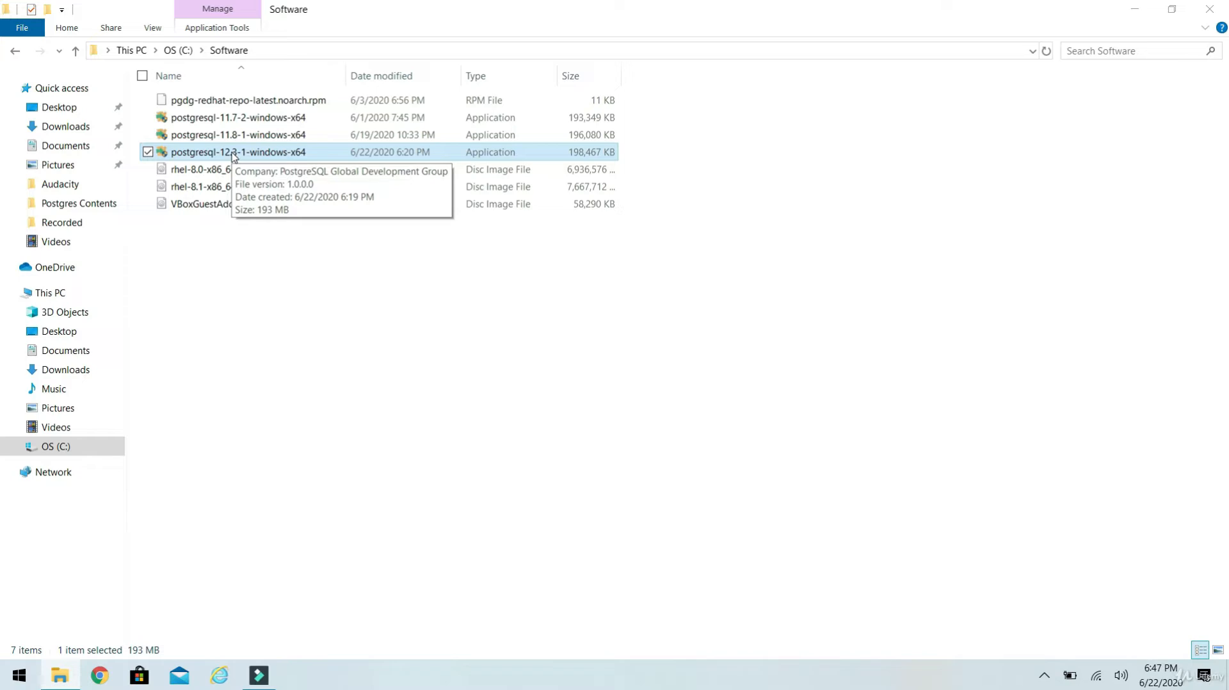
right_click(233, 156)
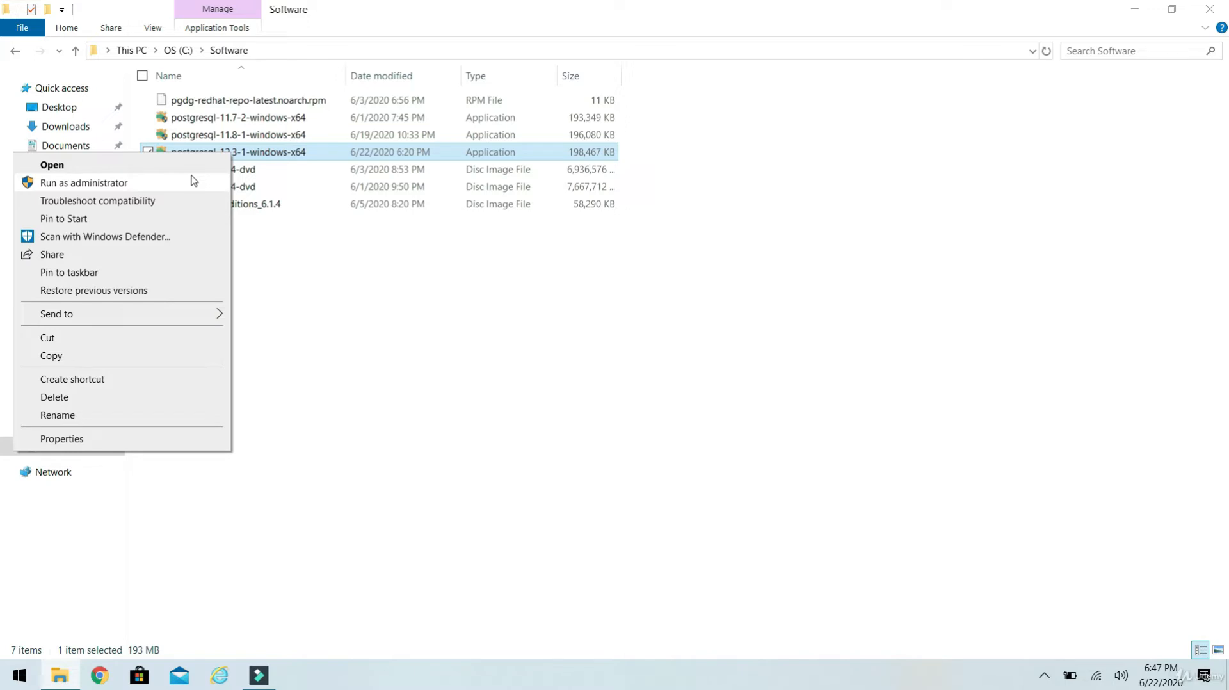
click(96, 183)
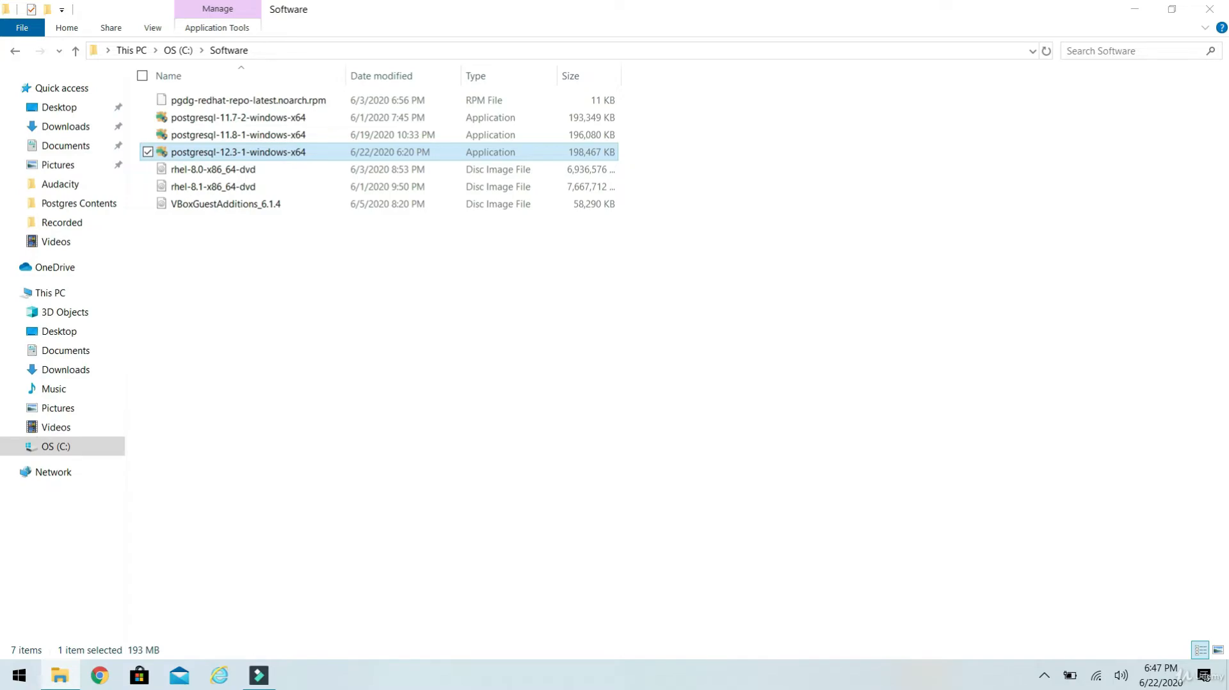
click(1135, 9)
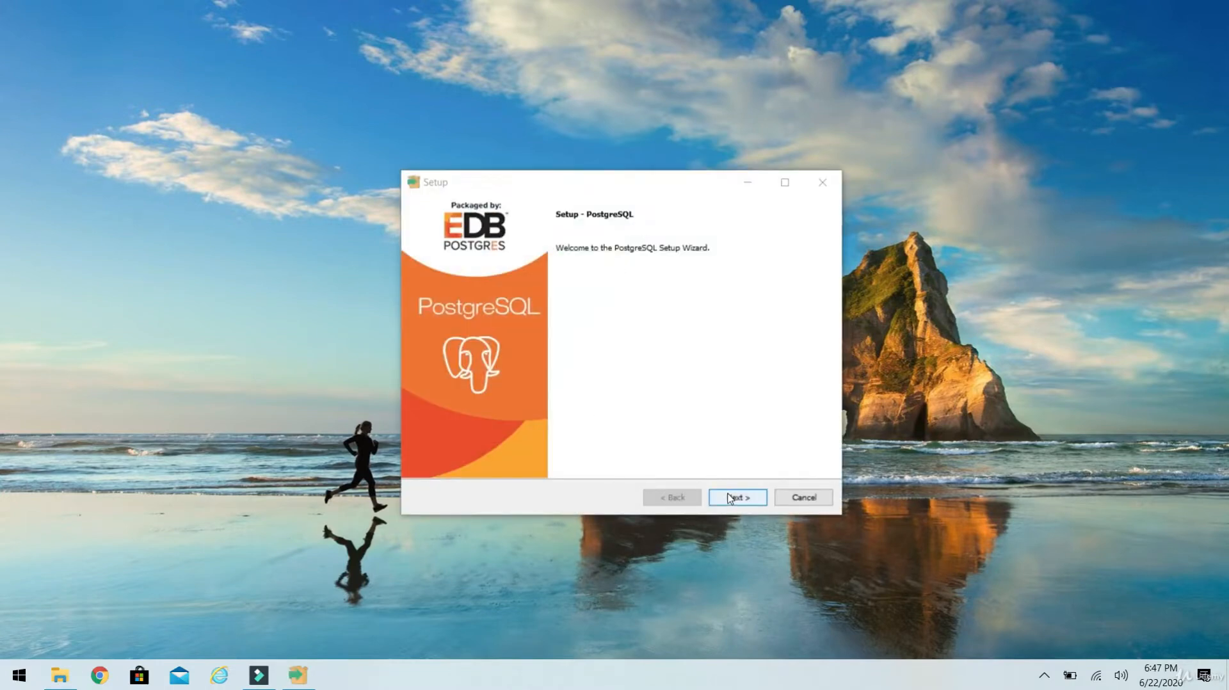
Proceed through the setup wizard with the default installation directory, all four components and the default data directory
click(730, 499)
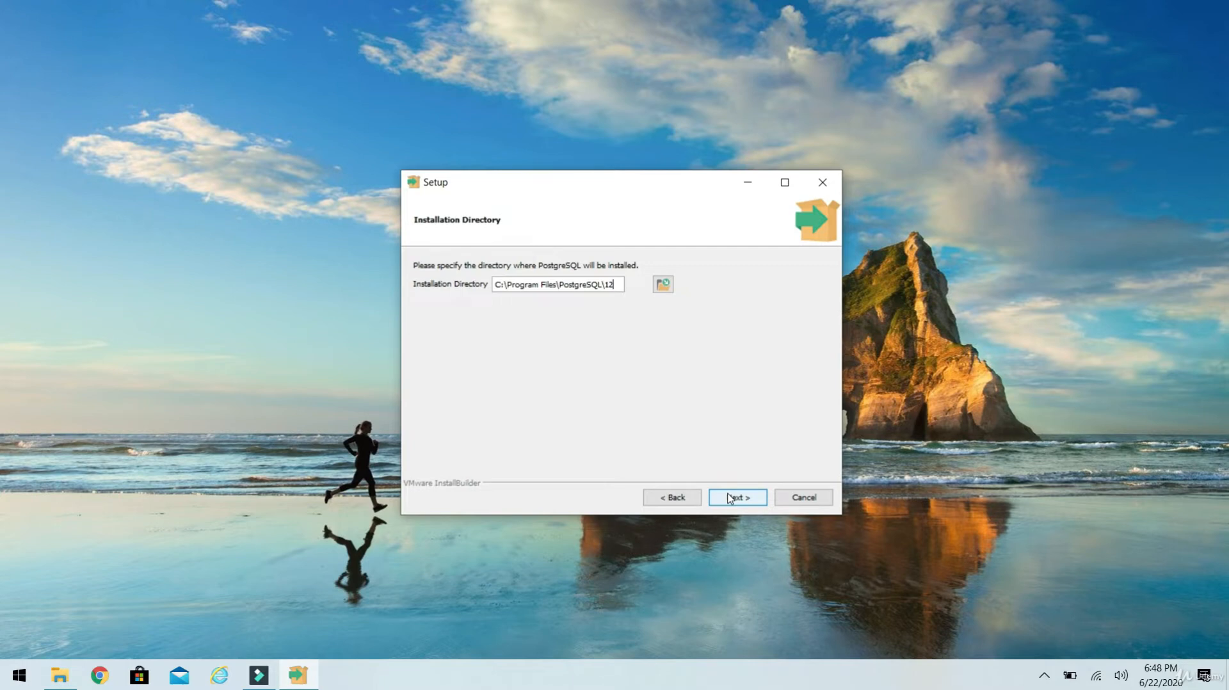
click(730, 499)
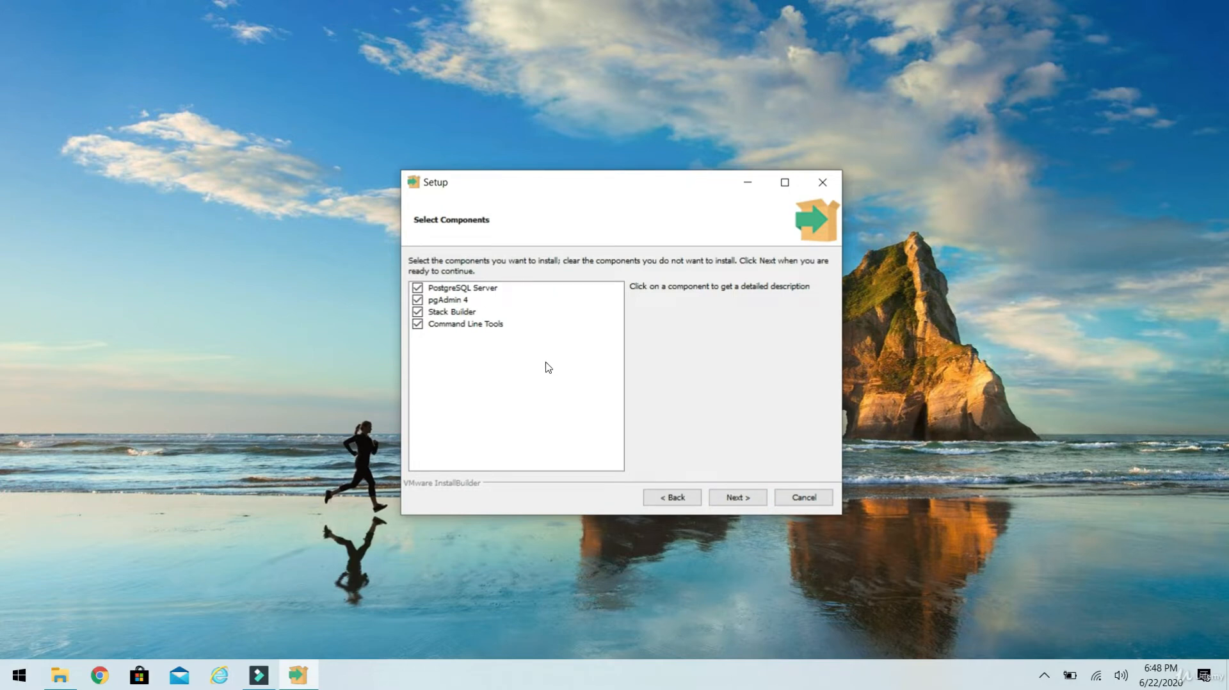
click(737, 498)
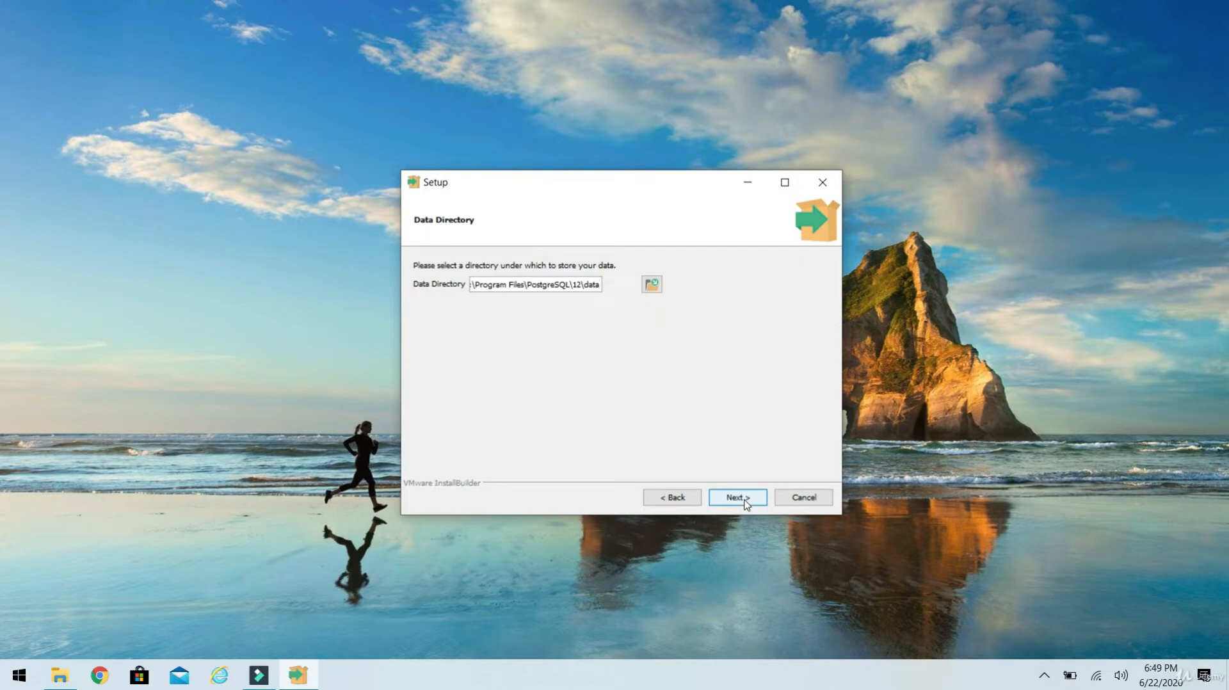
click(744, 498)
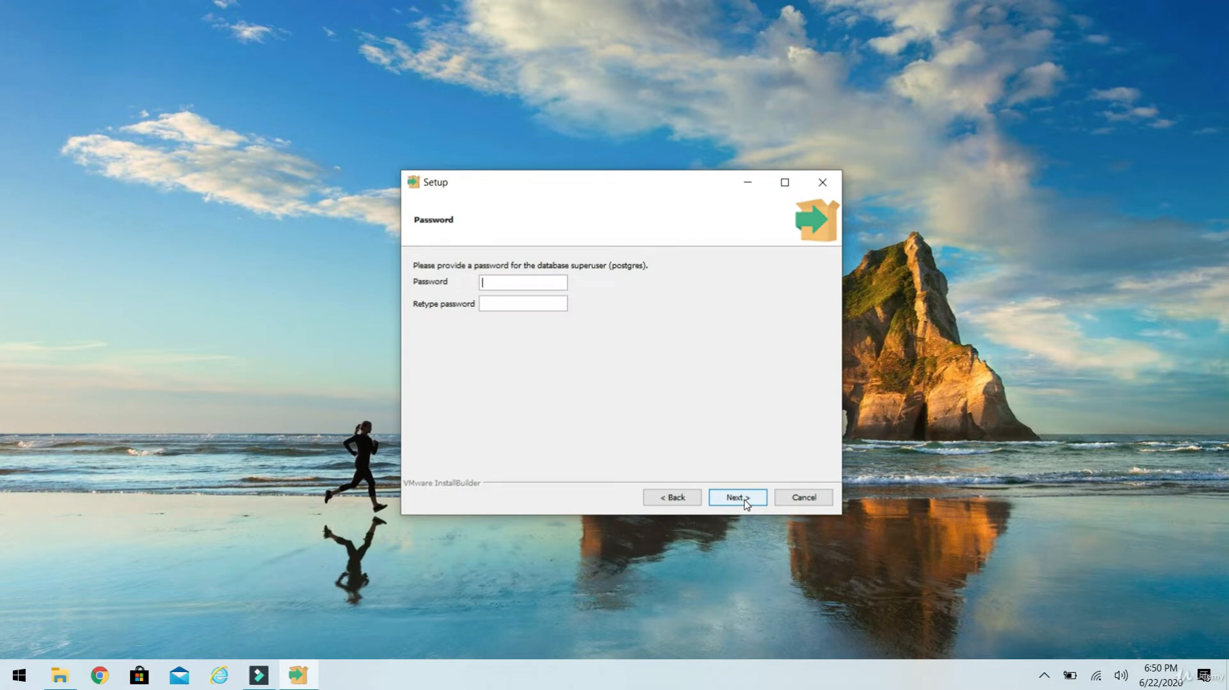
Enter and retype the password for the database superuser postgres, and accept port 5432
text(******)
click(733, 498)
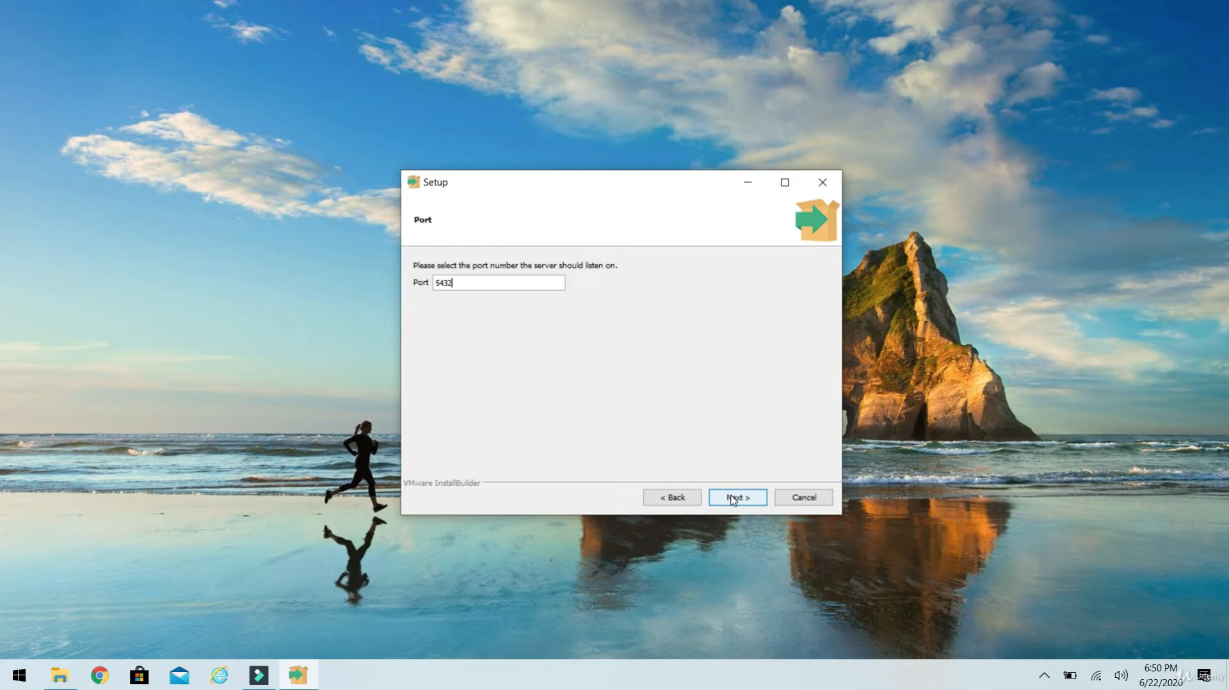
click(733, 500)
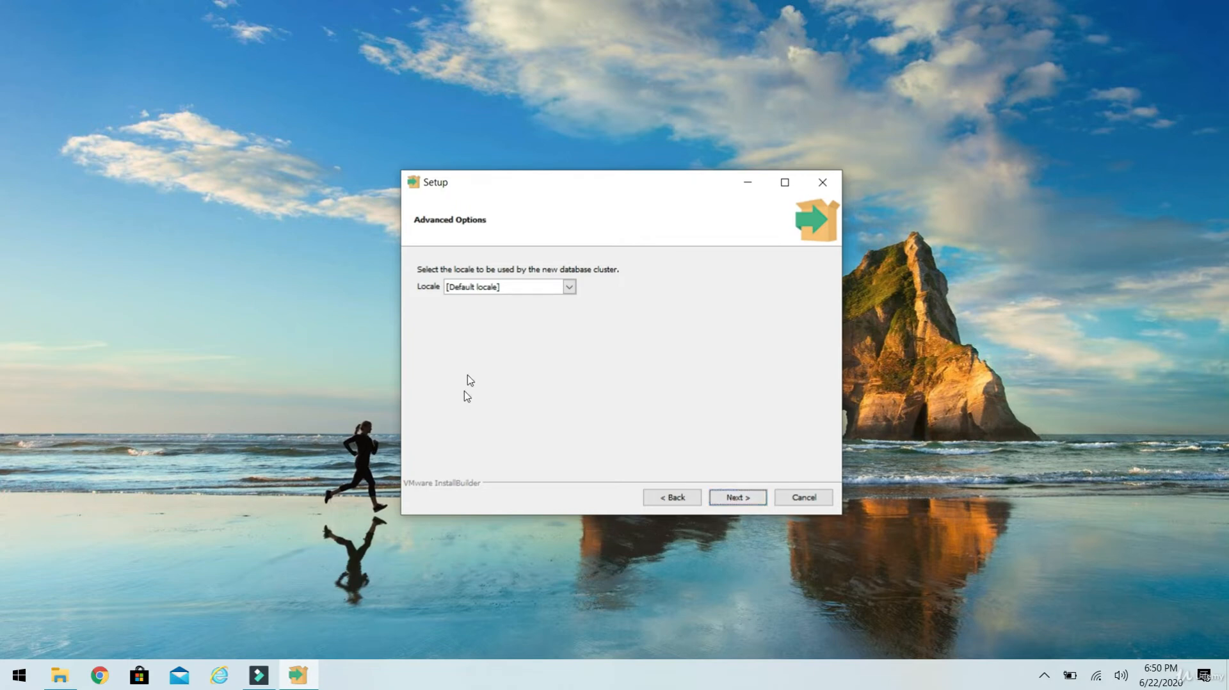
Browse the available locales for the new database cluster and keep [Default locale]
click(570, 287)
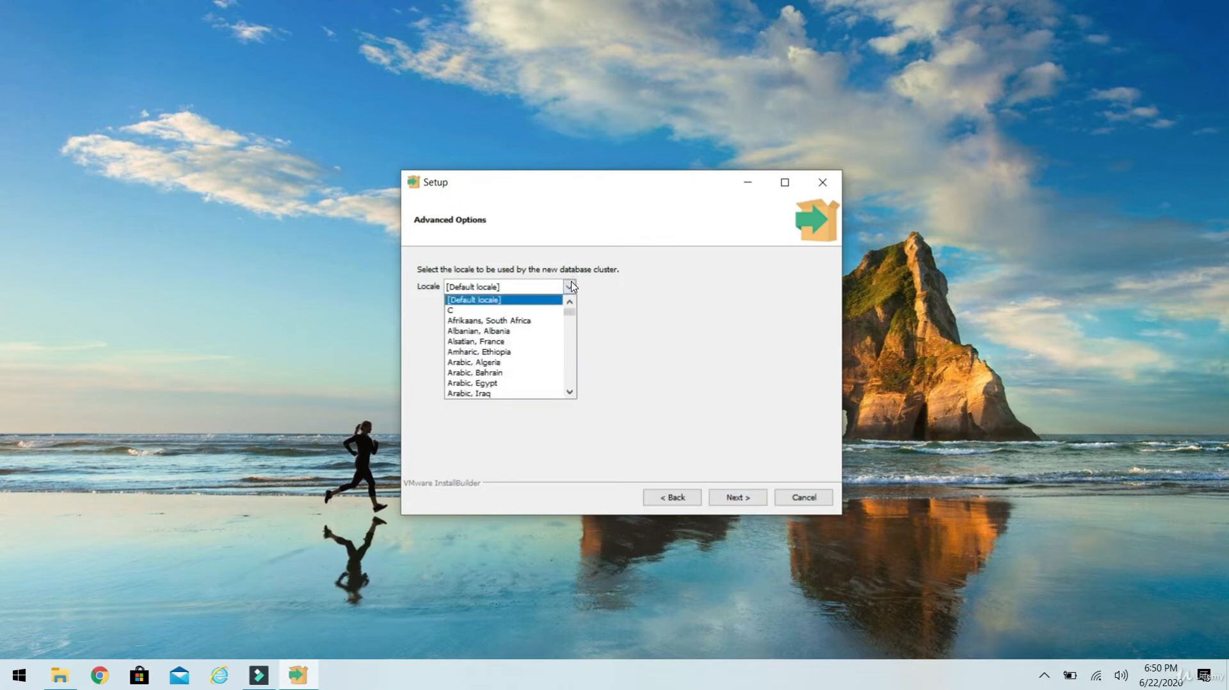
click(570, 286)
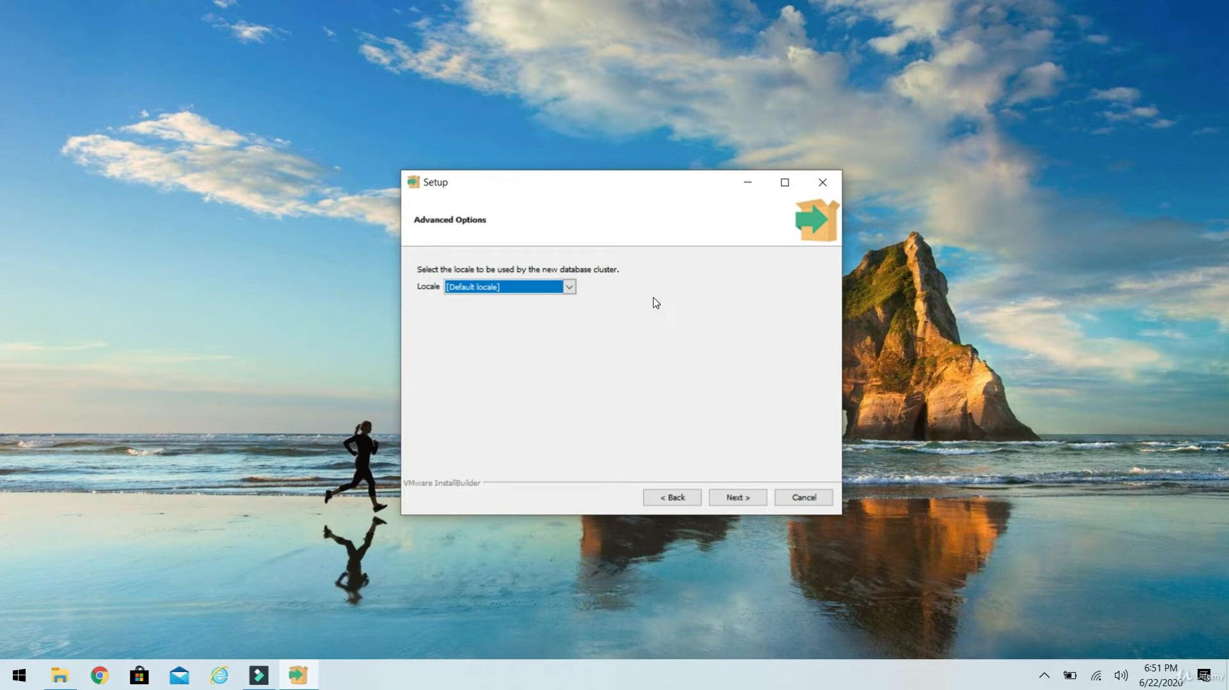
click(738, 499)
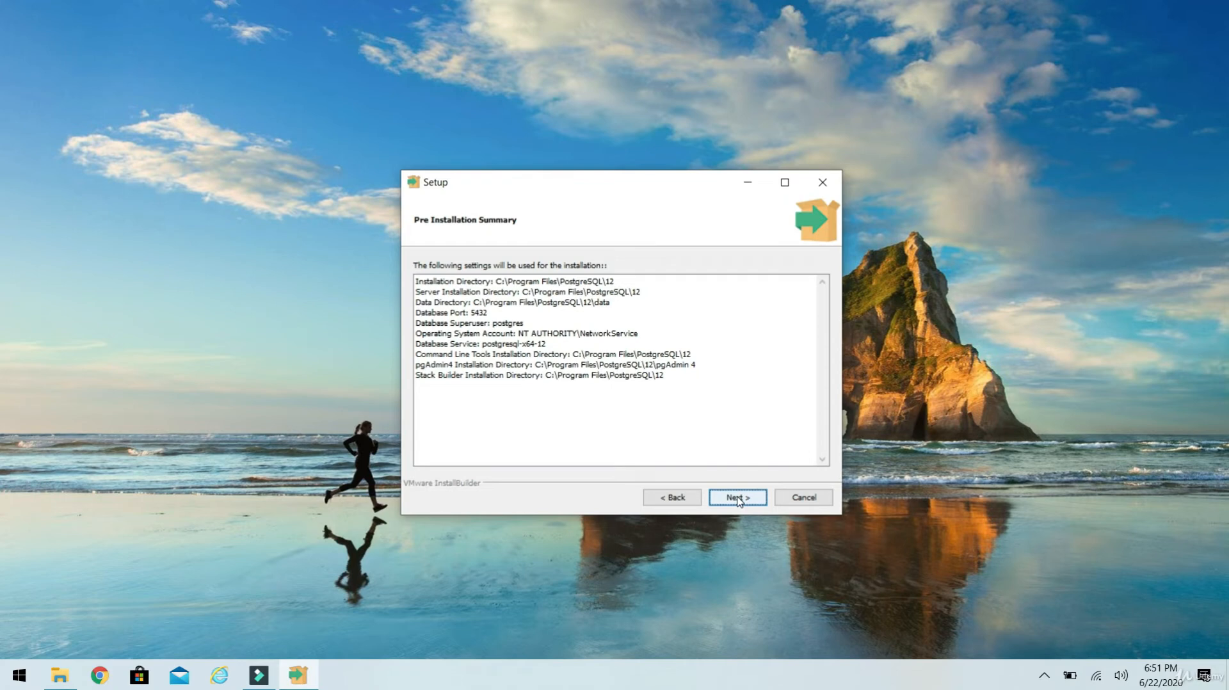
Accept the pre-installation summary, install PostgreSQL, and finish the setup without launching Stack Builder
click(738, 499)
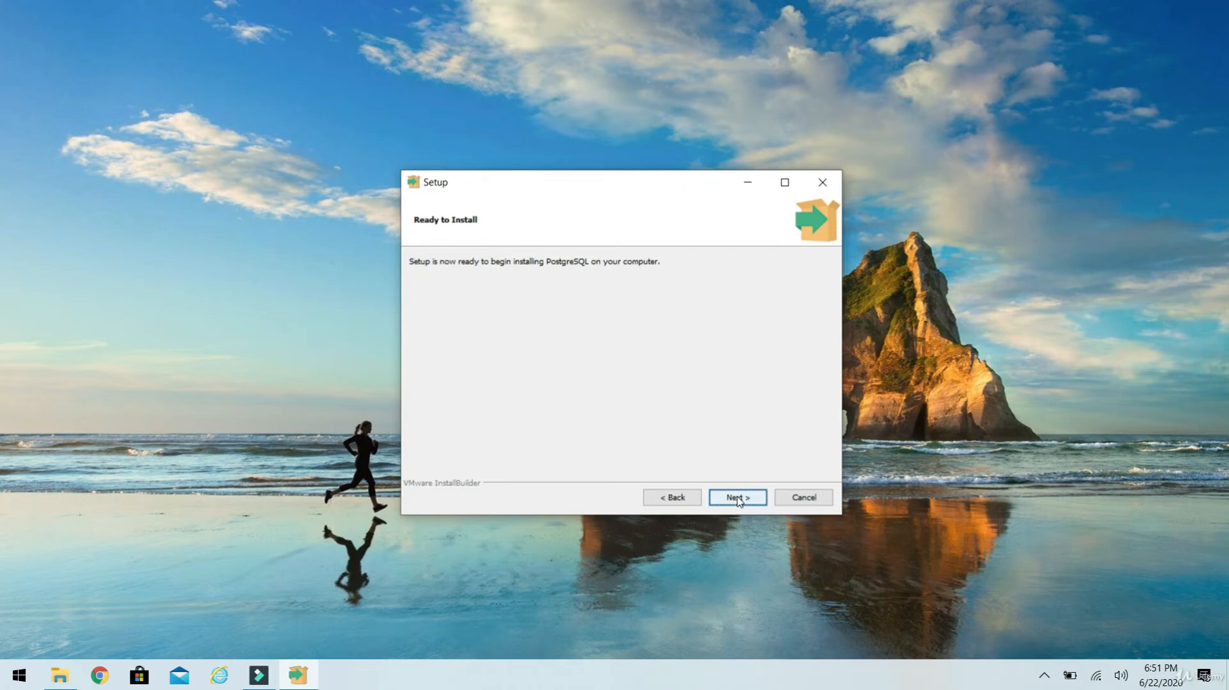
click(738, 498)
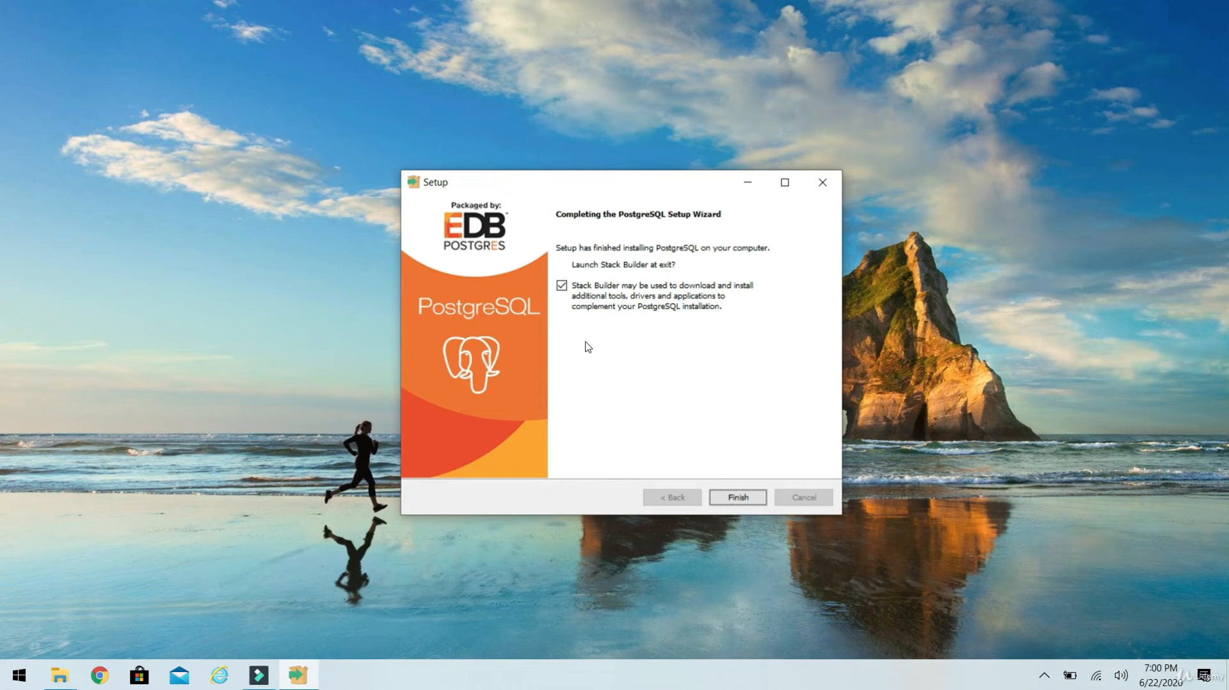
click(561, 286)
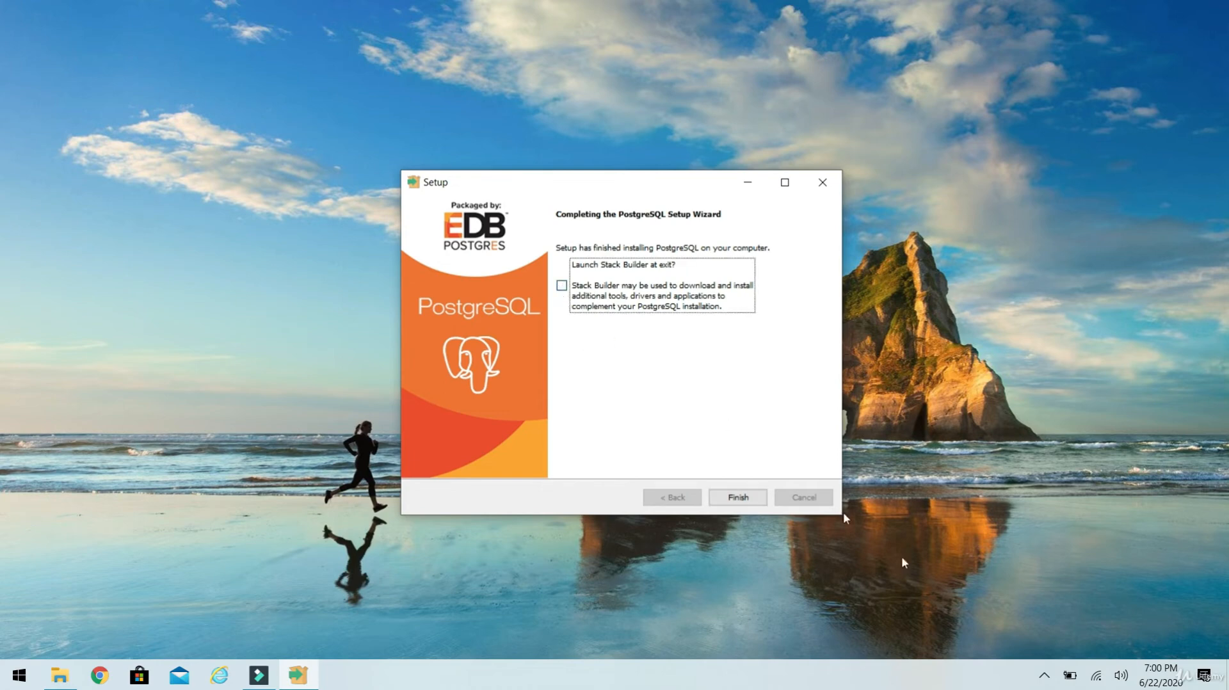
click(750, 499)
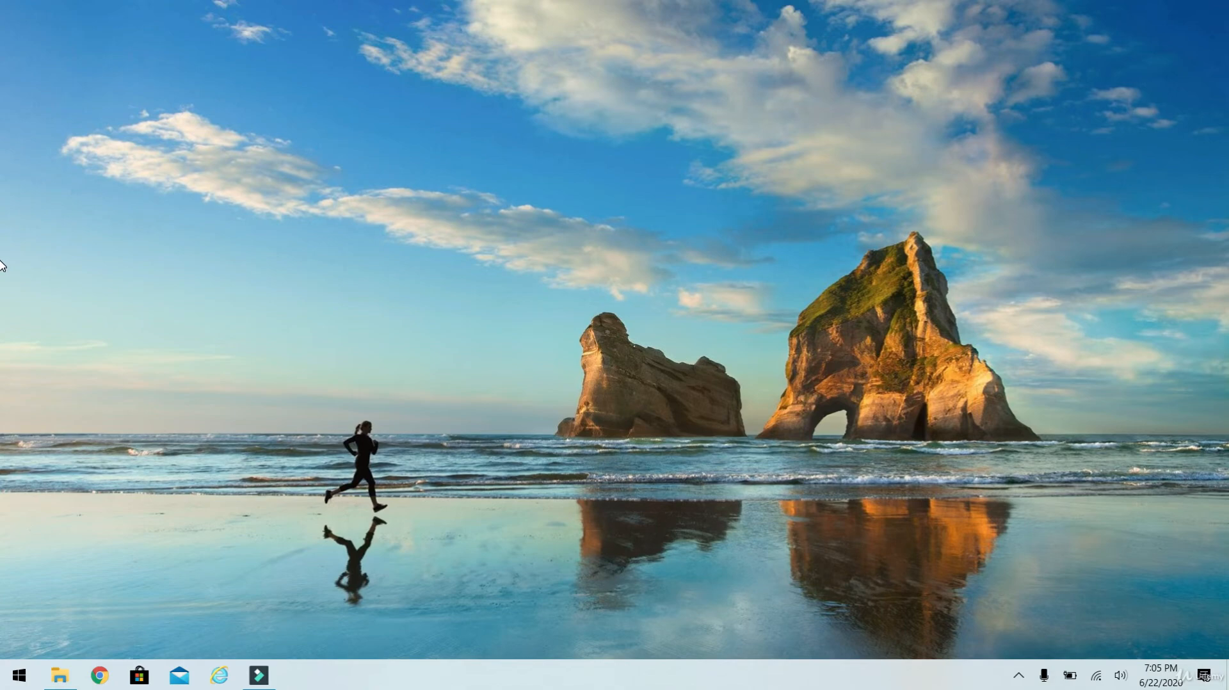
Search Windows for "services" and open the Services app
key(super)
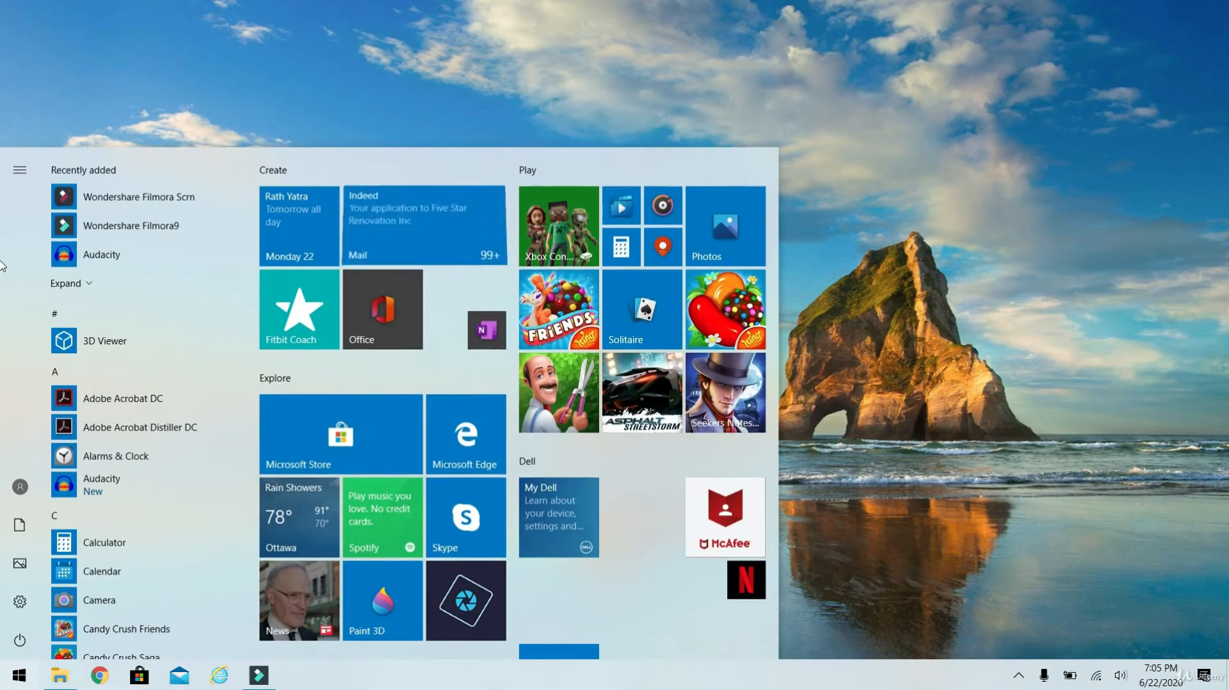
text(serv)
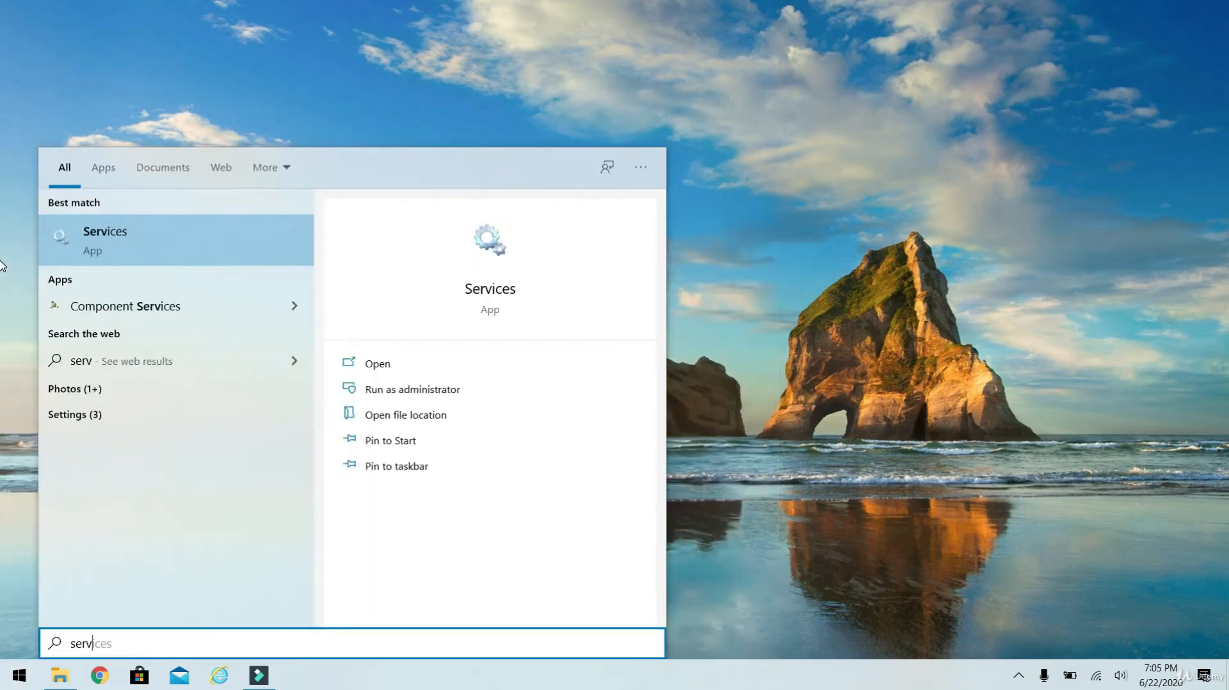
text(ices)
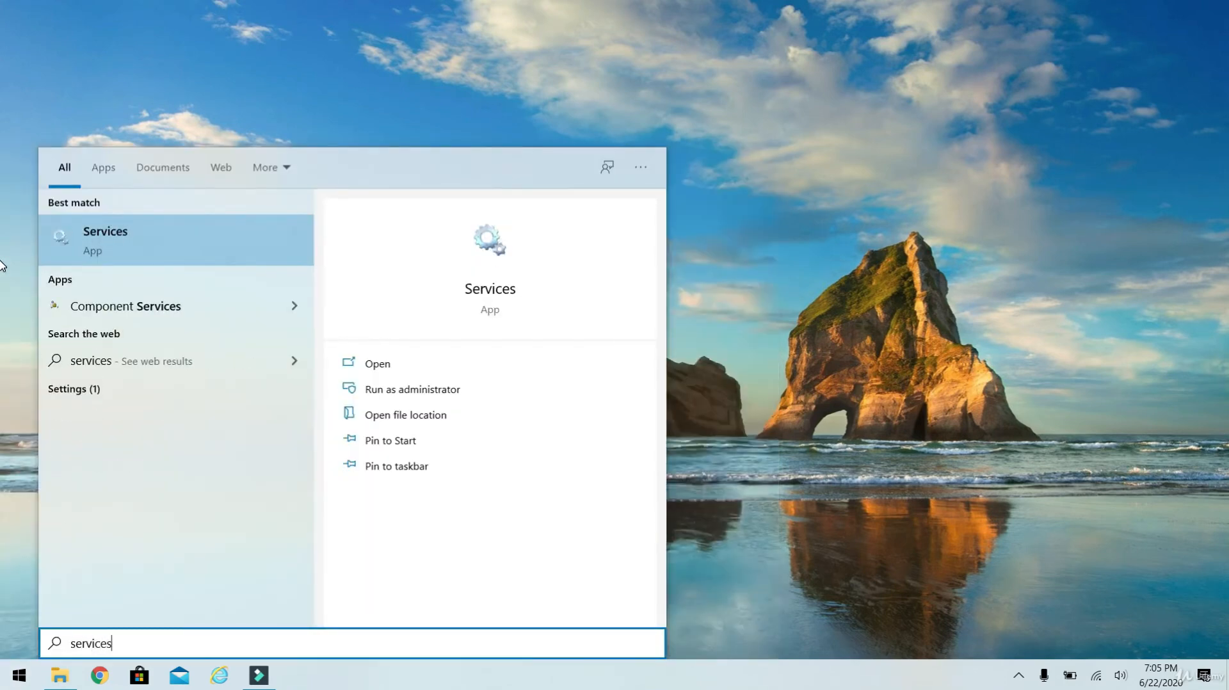
click(190, 242)
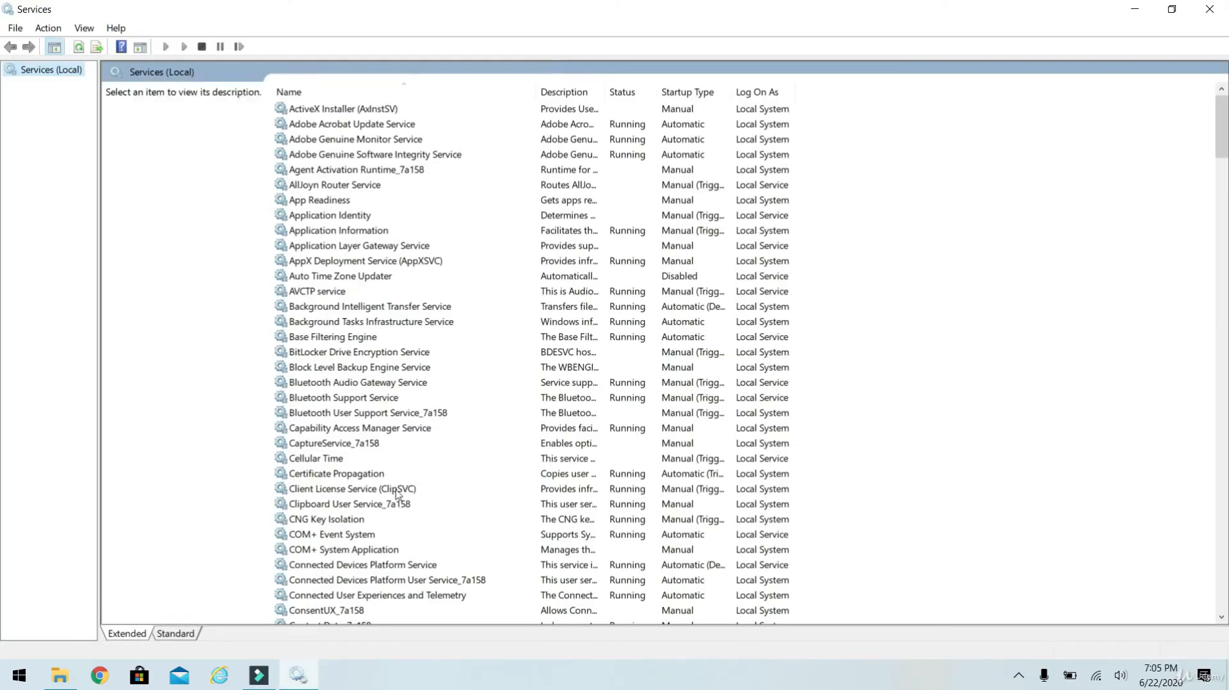
Locate the postgresql-x64-12 service in the list, check its status, and close the Services window
click(391, 381)
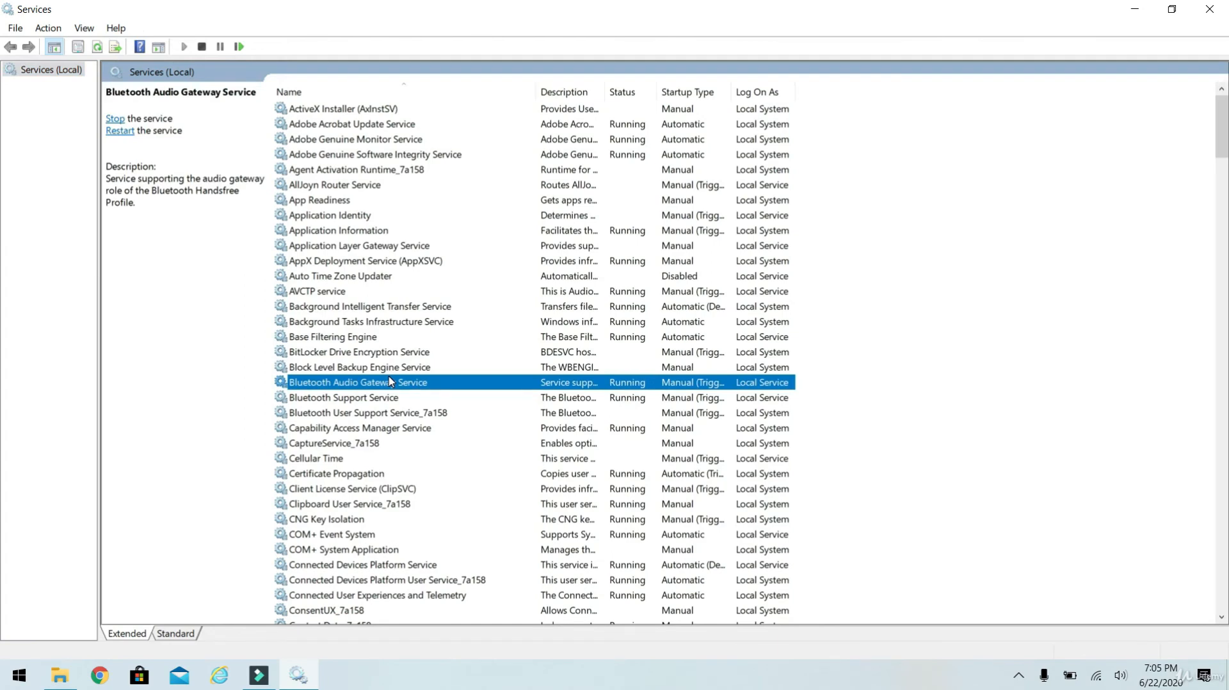
key(p)
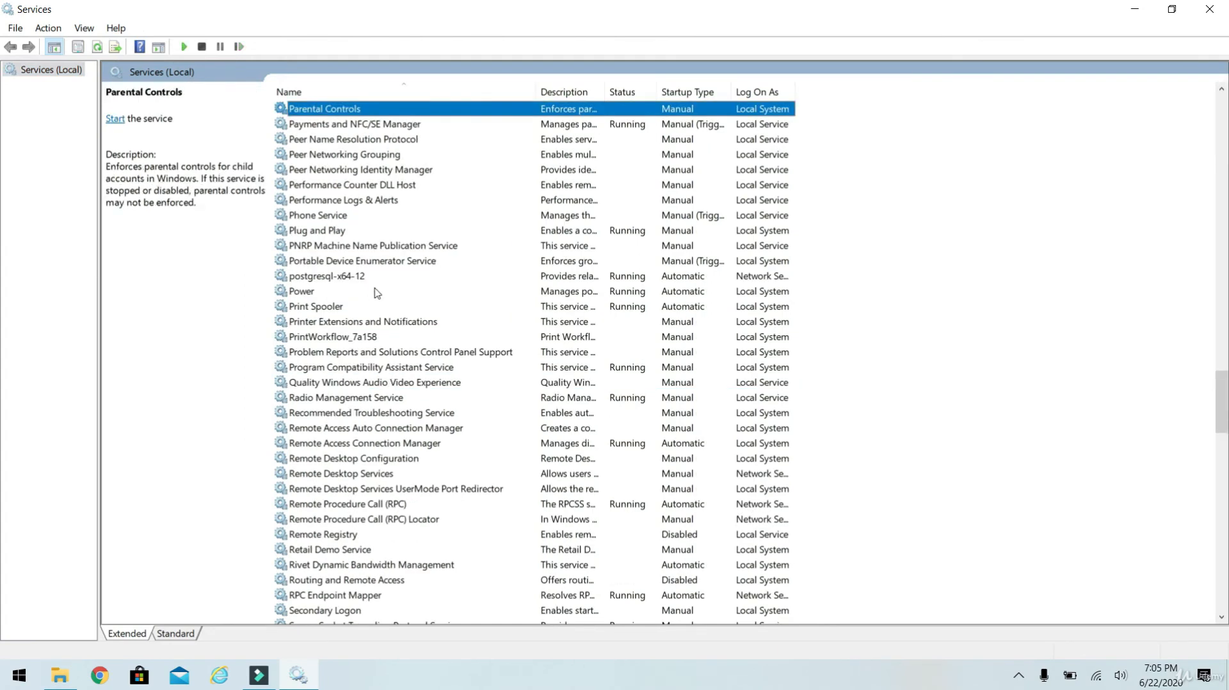
click(365, 279)
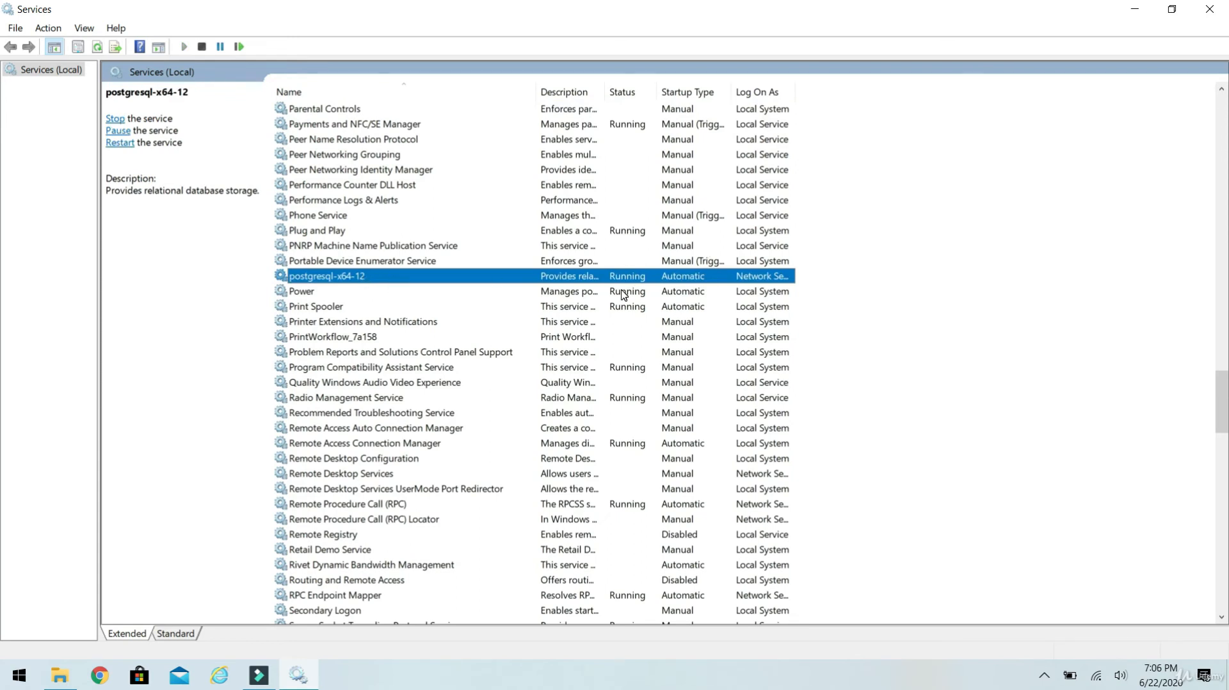
click(1224, 7)
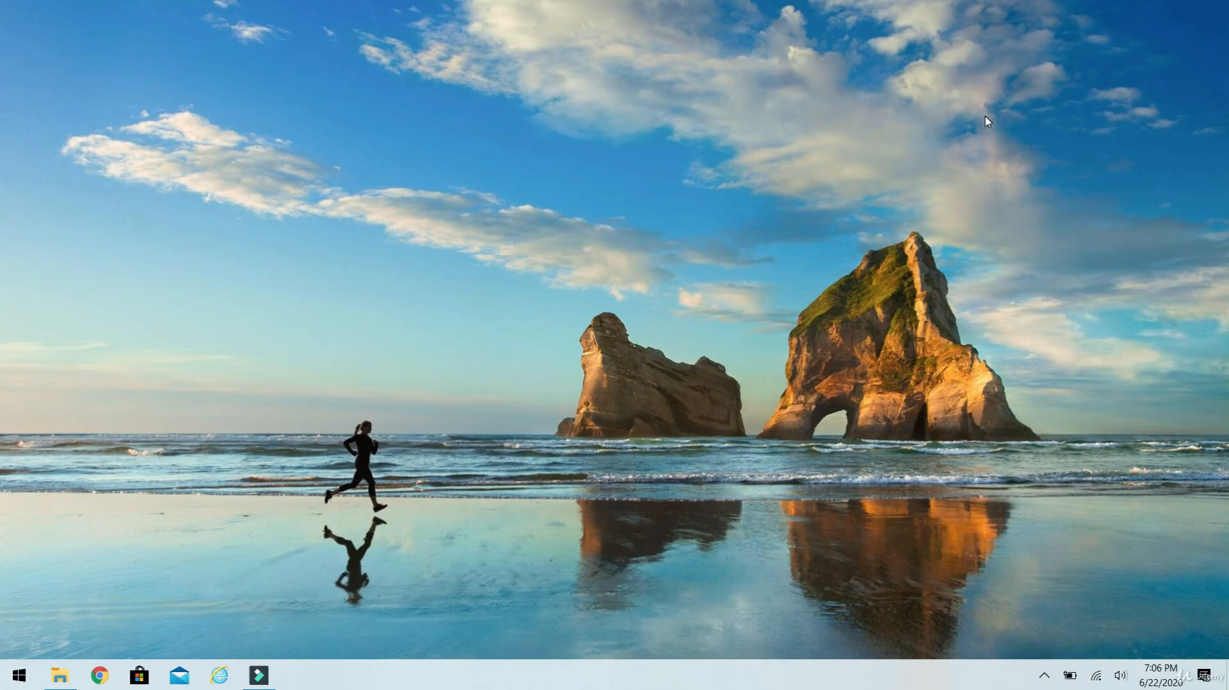
Search Windows for "psql" and open the SQL Shell (psql) app
key(super)
text(p)
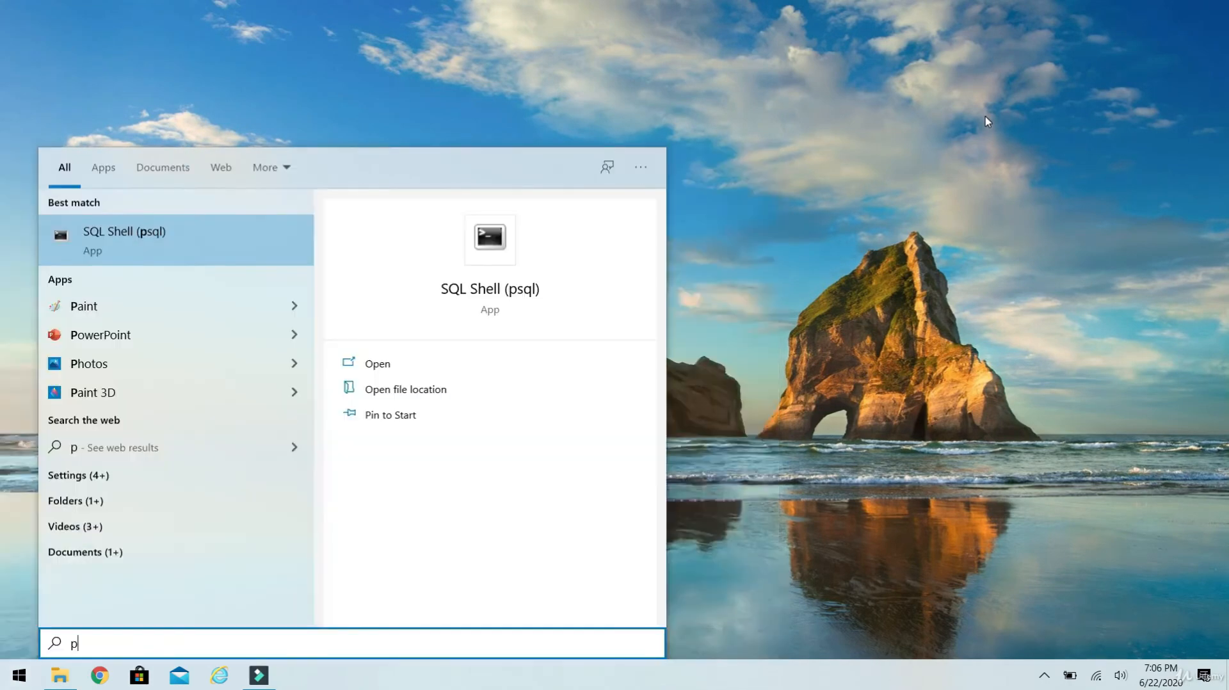
text(sql)
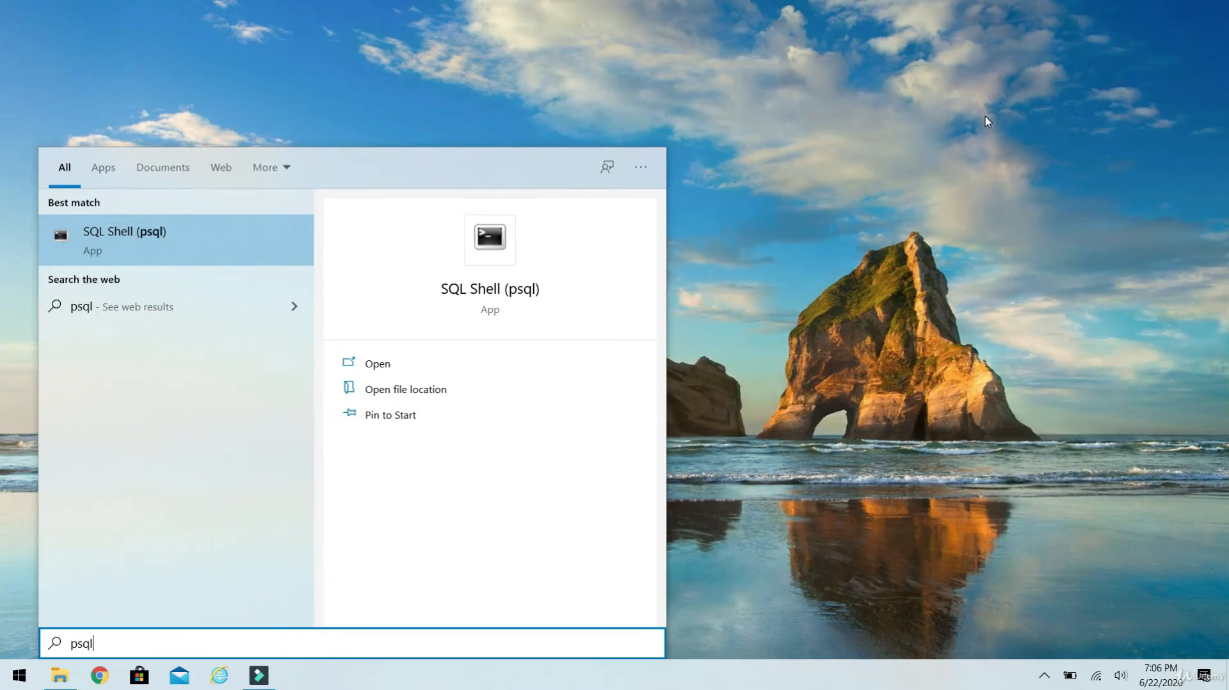
key(Return)
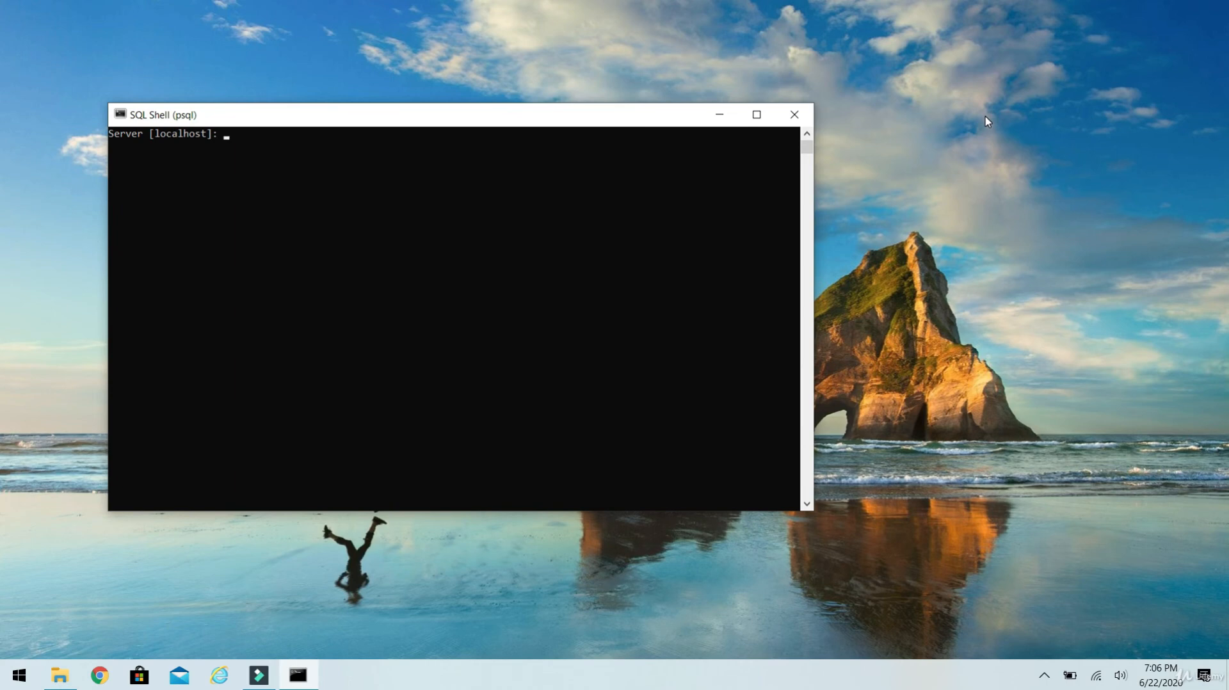
Accept the default server, database, port and username, and log in with the password for the postgres user
key(Return)
key(Return)
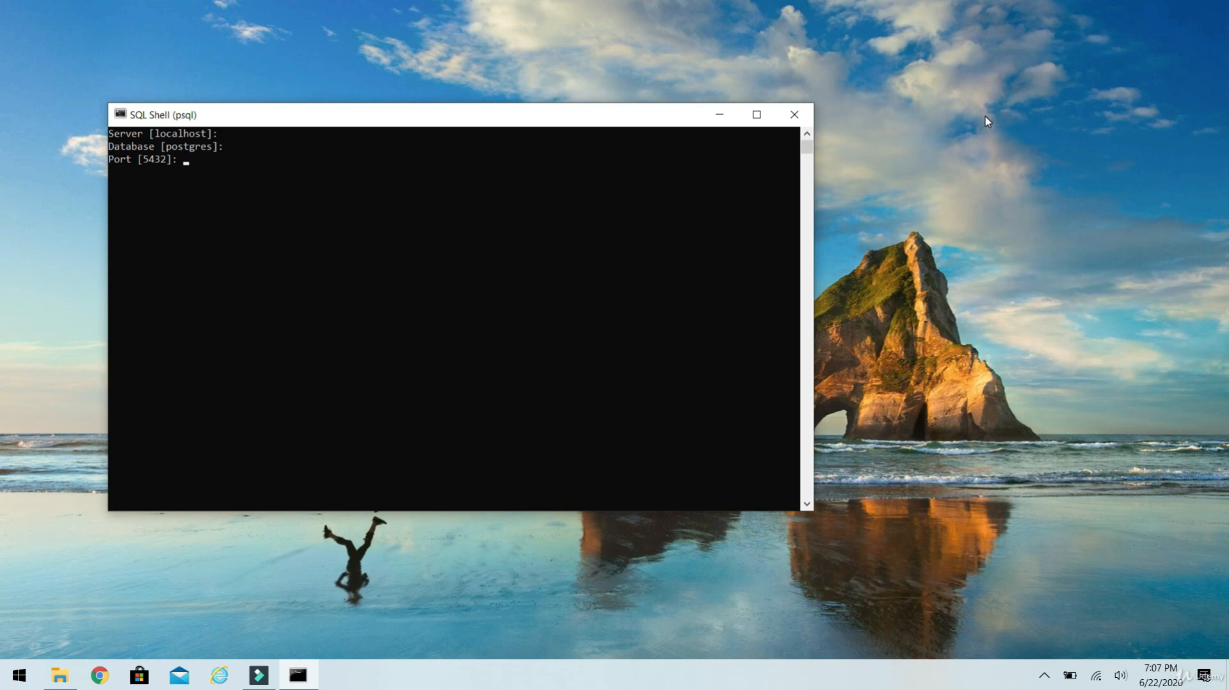
key(Return)
key(Return)
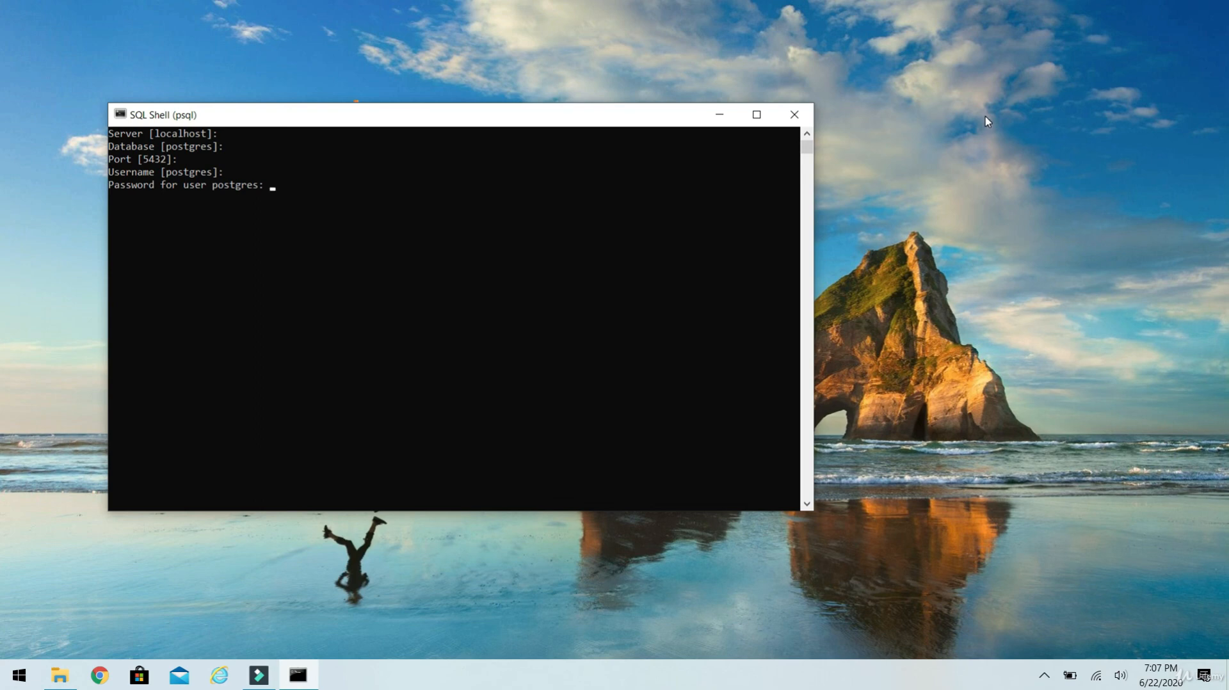
key(Return)
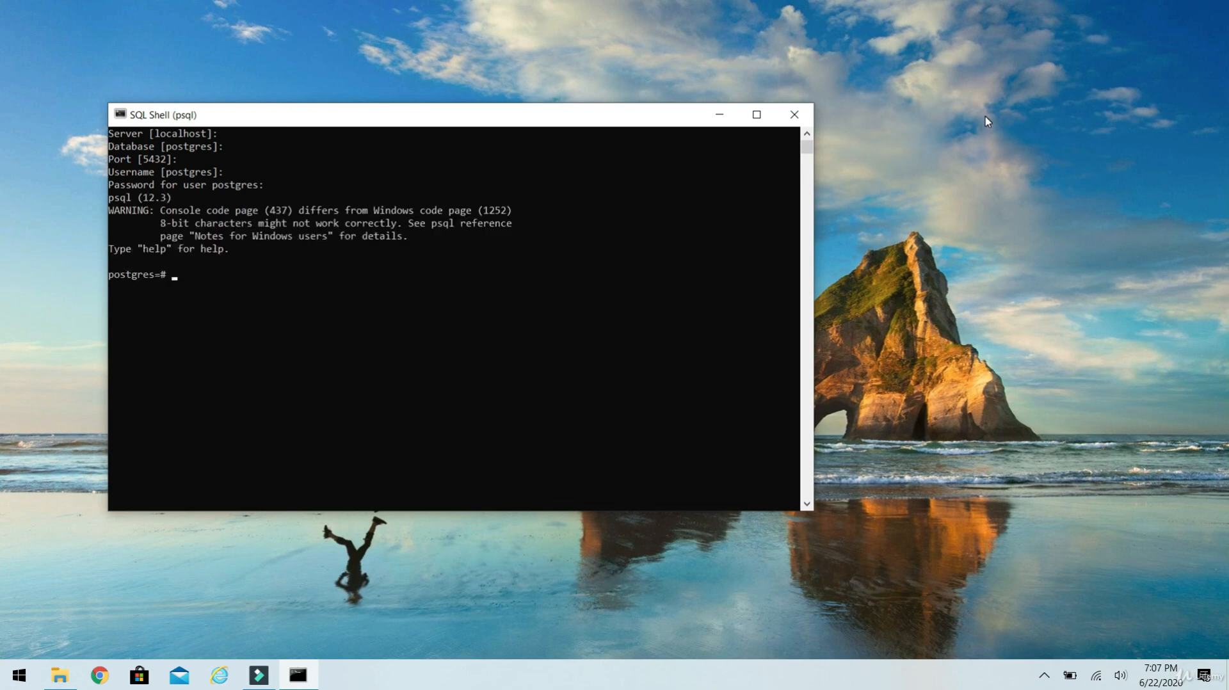
List the databases on the PostgreSQL server with the \l command
text(/l)
key(Return)
text(\l)
key(Return)
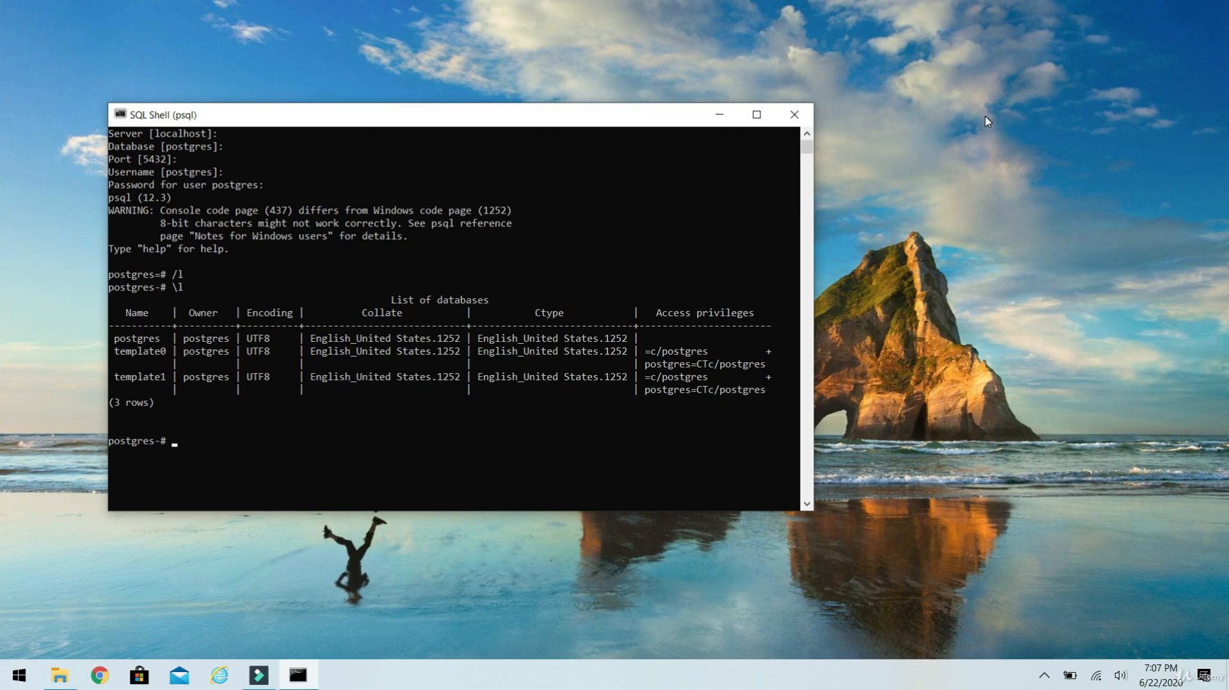
Quit the psql session with \q and close the SQL Shell window
text(\q)
key(Return)
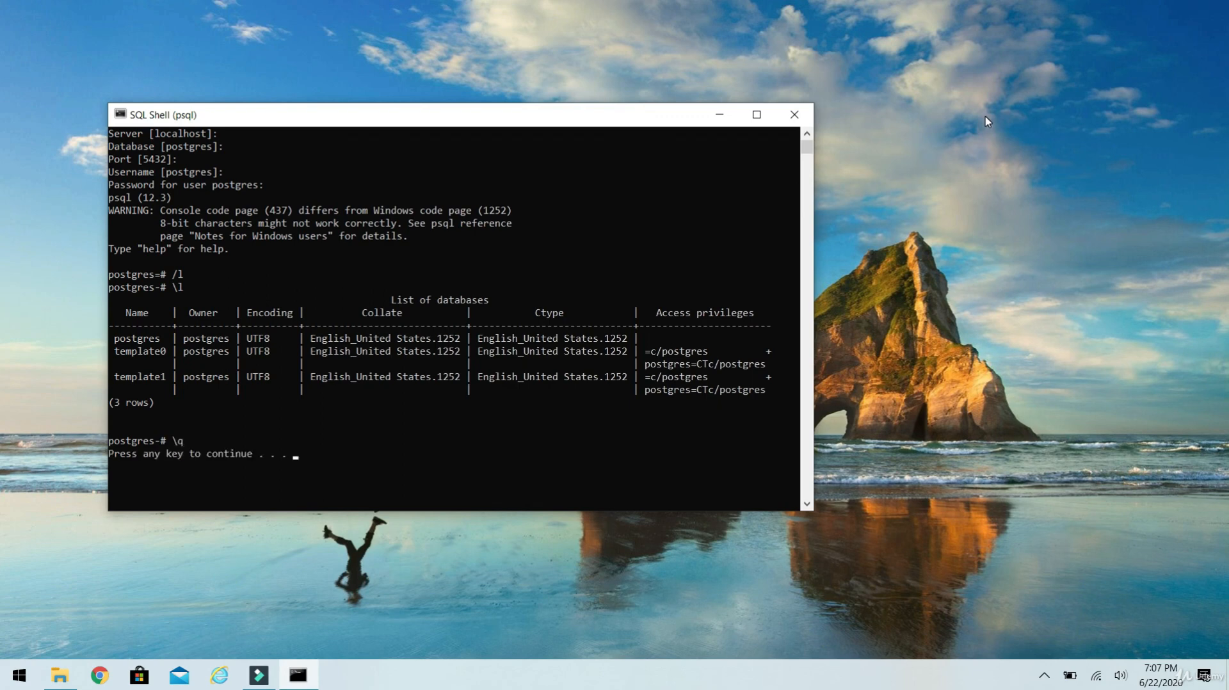
key(Return)
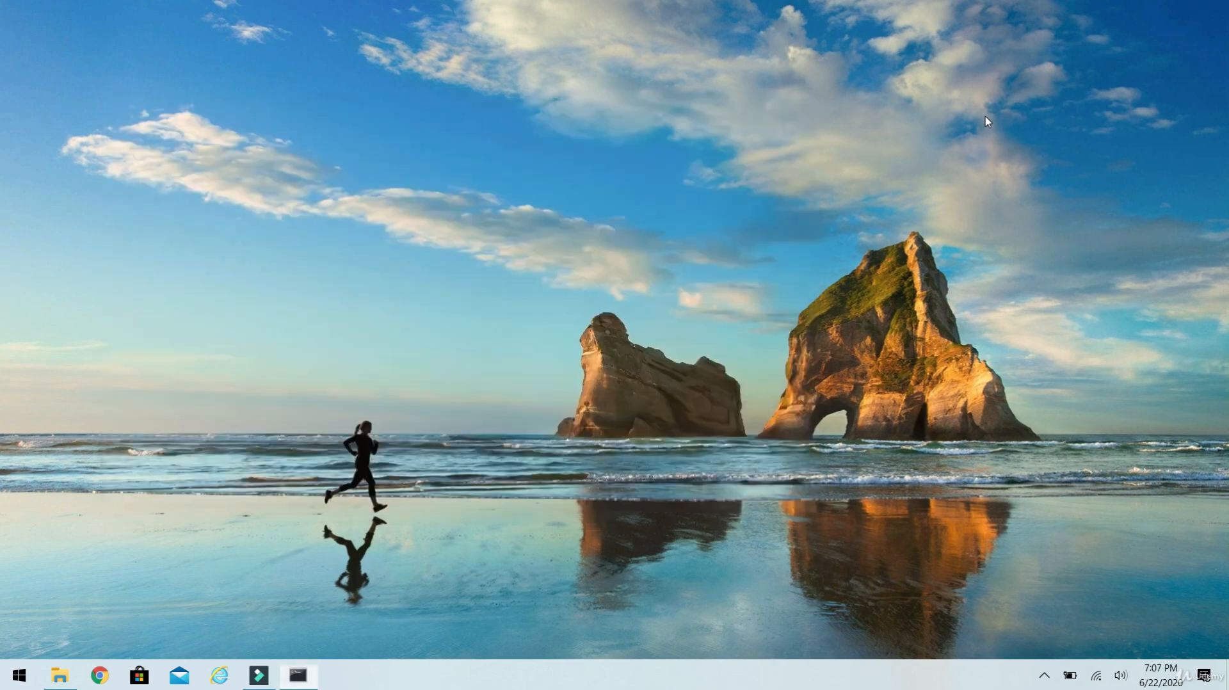